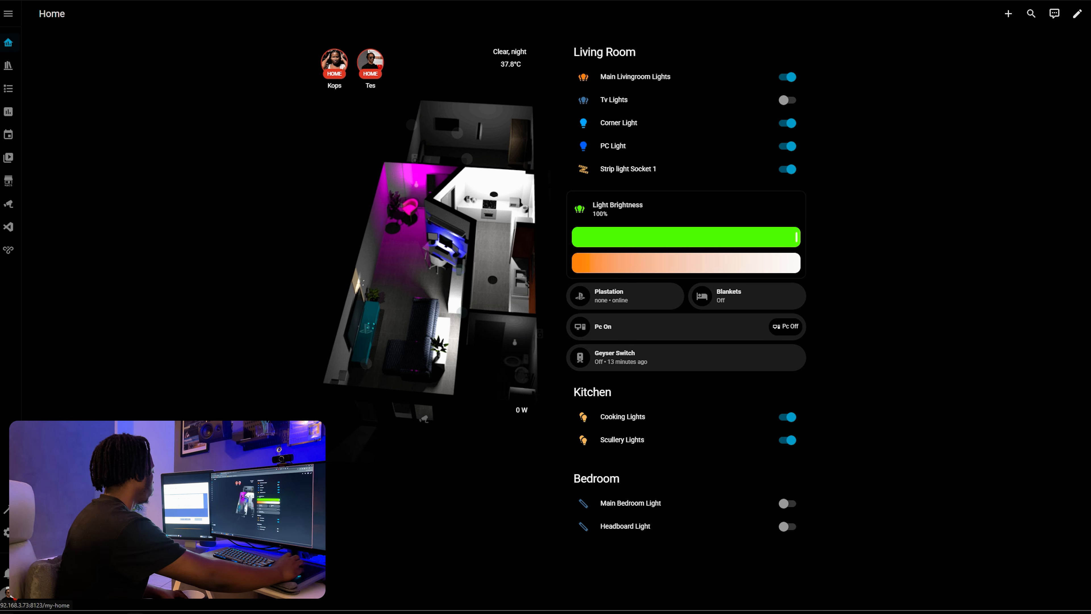
- Open the repository management dialog of the add-on store
{"action": "left_click", "coordinate": [7, 532]}
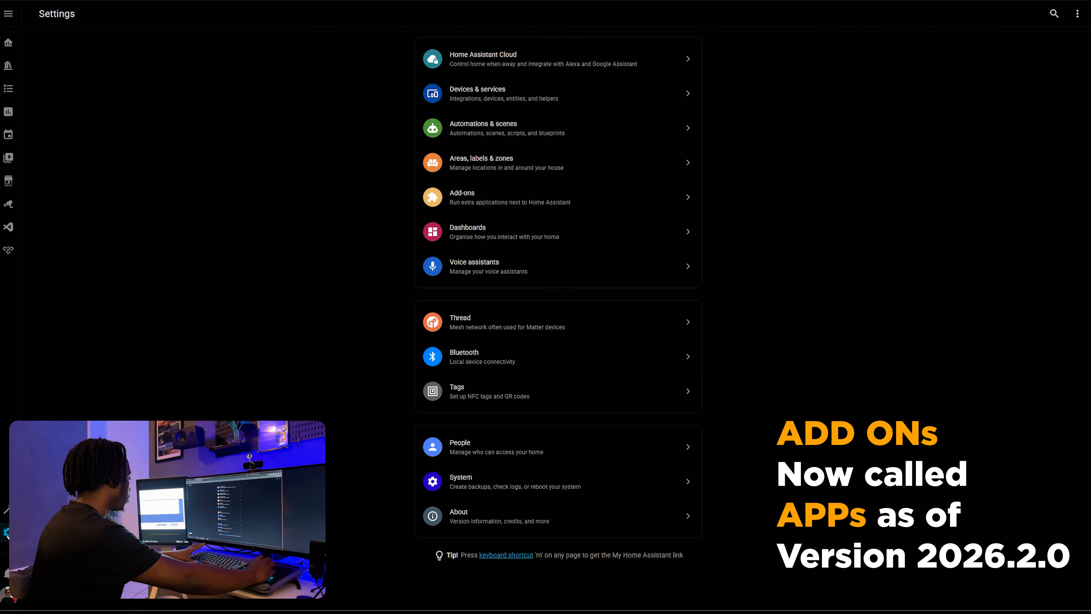
{"action": "left_click", "coordinate": [584, 196]}
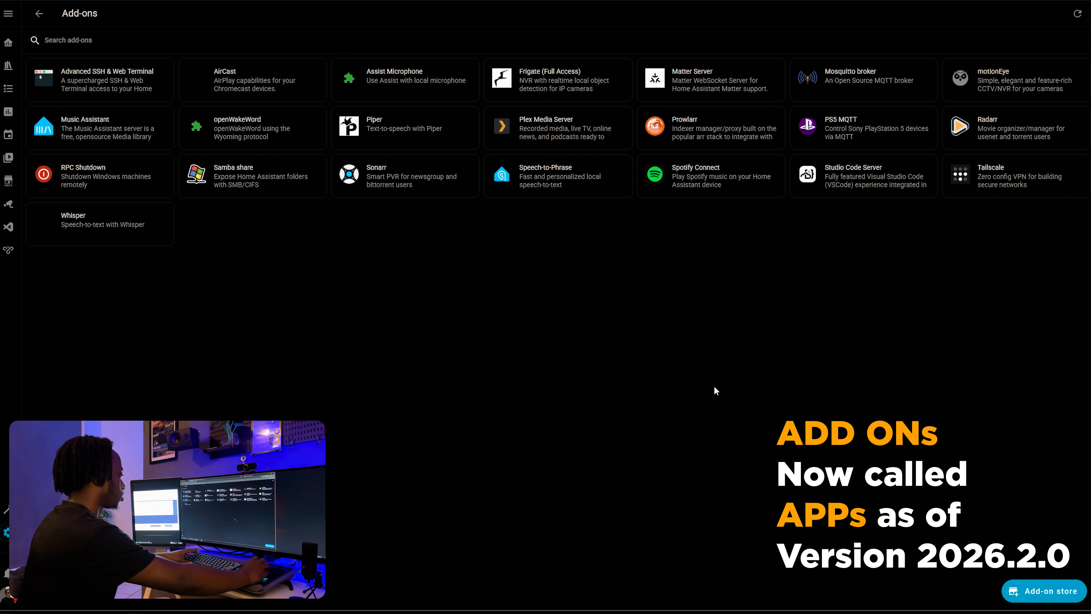
{"action": "left_click", "coordinate": [1044, 600]}
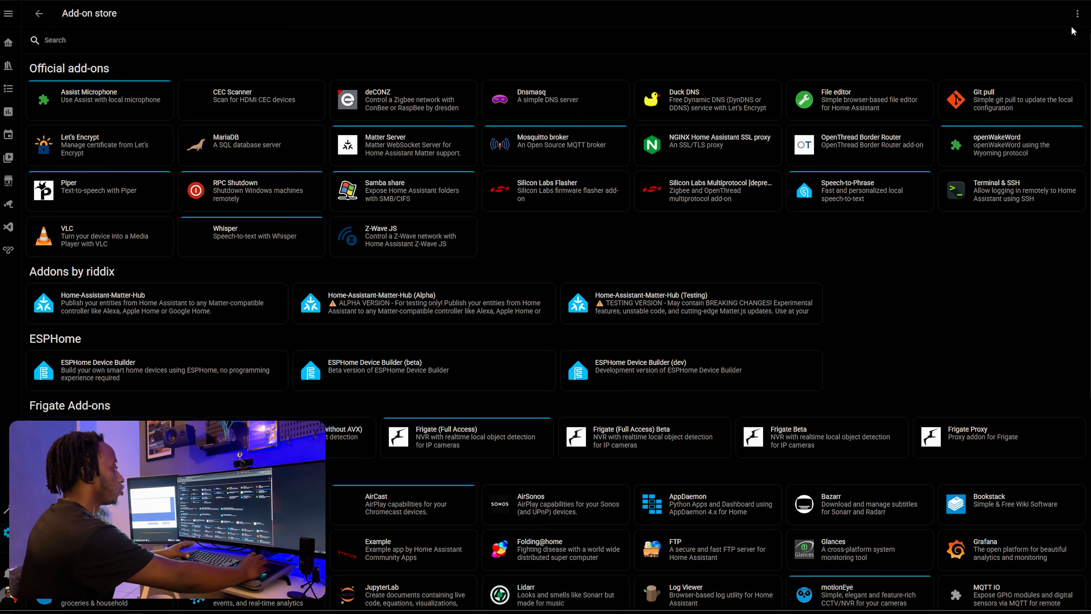
{"action": "left_click", "coordinate": [1076, 16]}
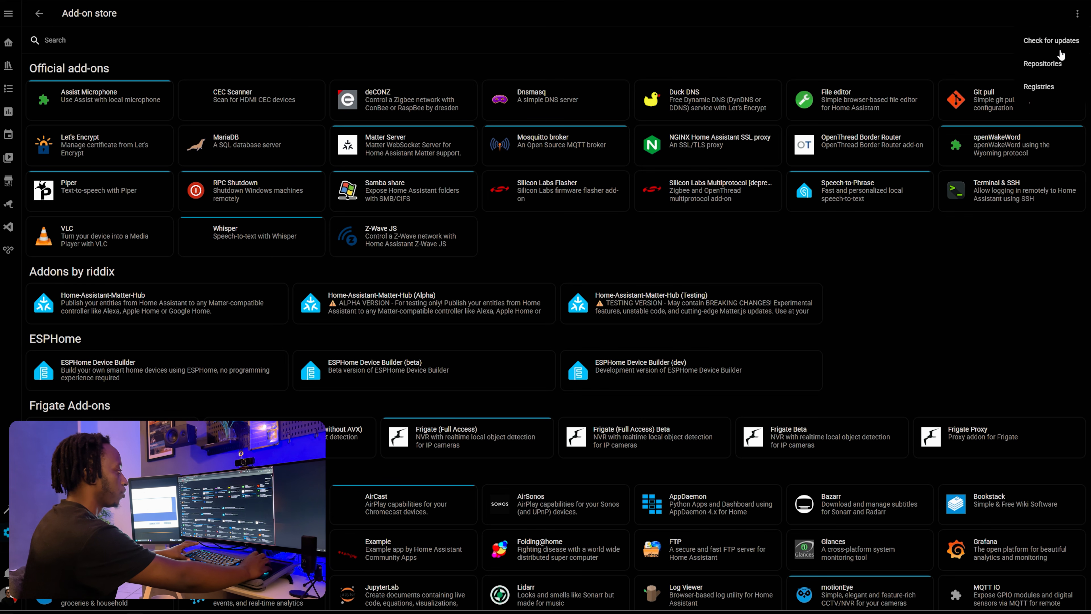
{"action": "left_click", "coordinate": [1043, 65]}
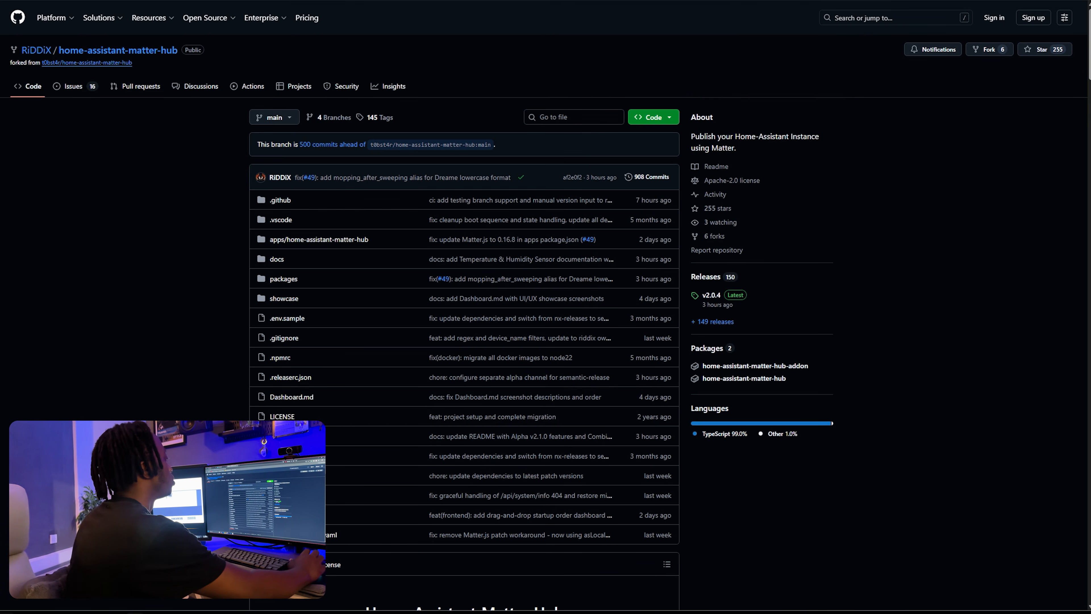
- Copy the HTTPS clone URL of the RiDDiX home-assistant-matter-hub repository on GitHub, and close Home Assistant's add-on repositories dialog
{"action": "left_click", "coordinate": [655, 118]}
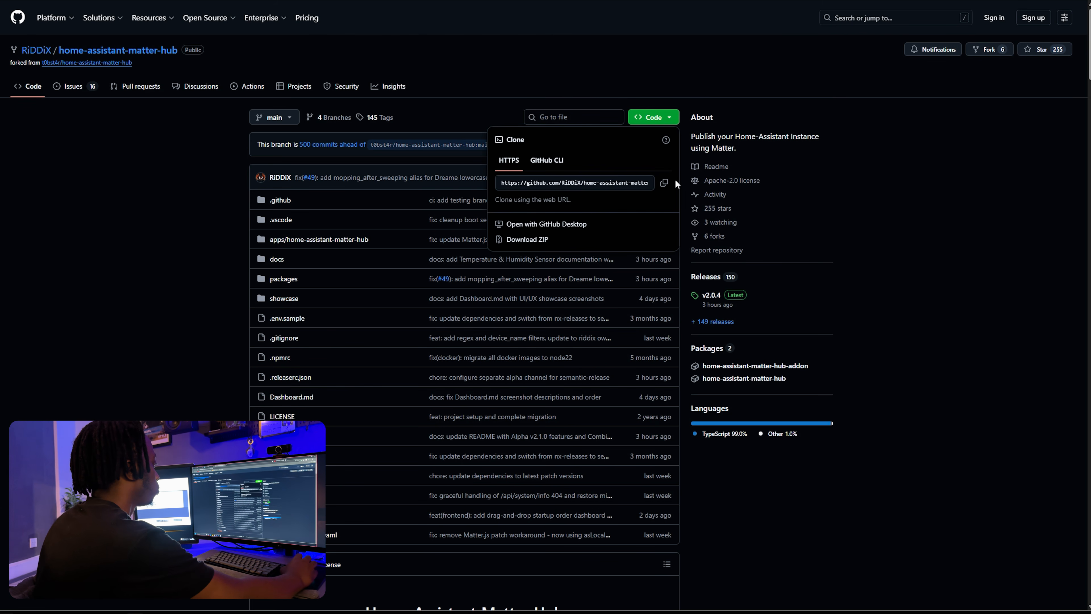
{"action": "left_click", "coordinate": [664, 183]}
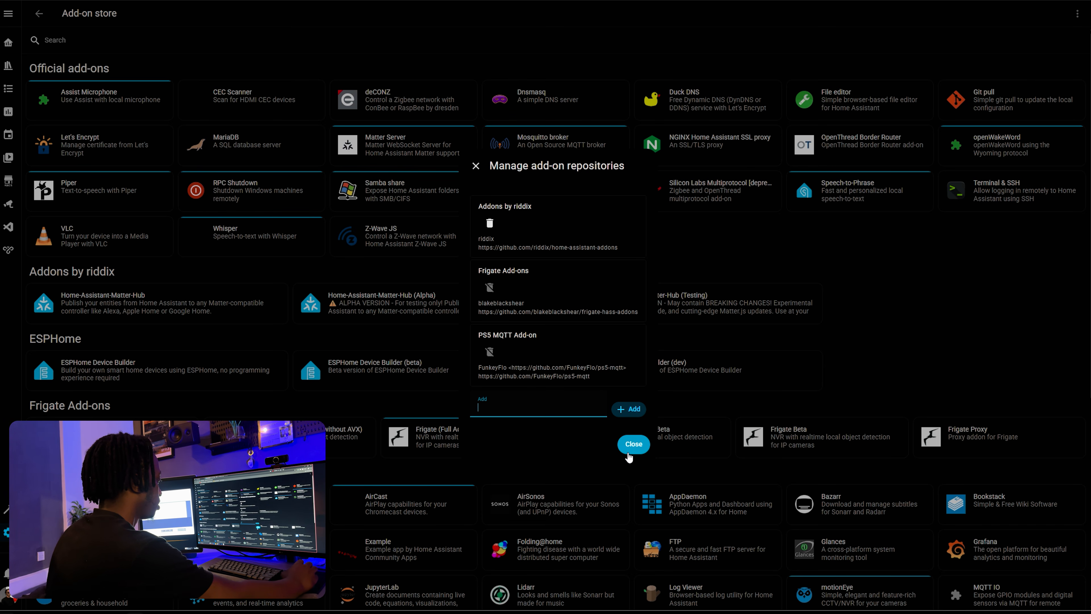
{"action": "left_click", "coordinate": [633, 444]}
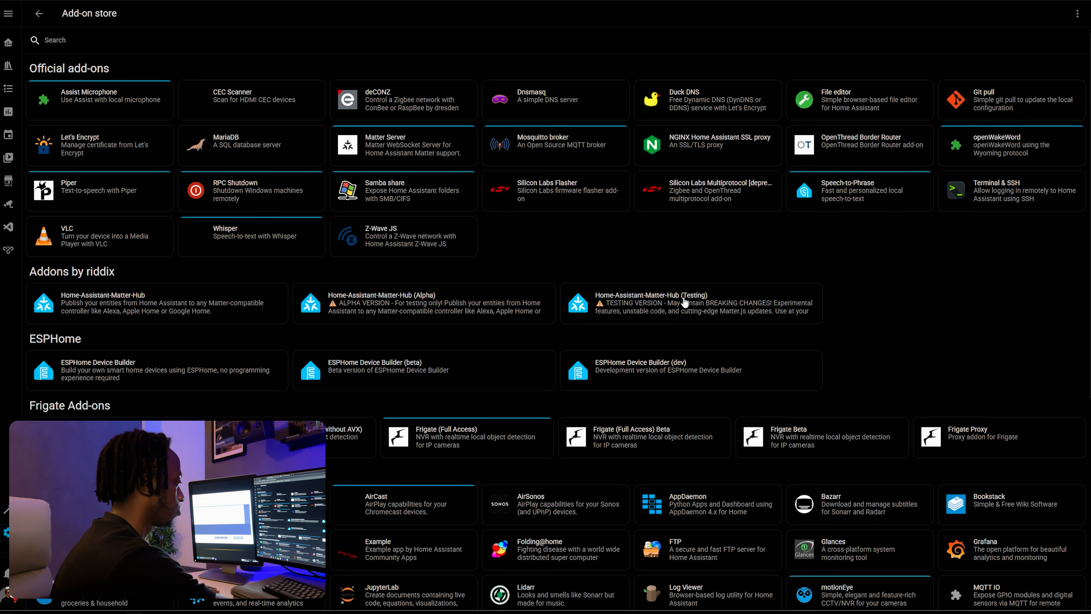
- Install the Home-Assistant-Matter-Hub add-on from the Addons by riddix section
{"action": "left_click", "coordinate": [140, 319]}
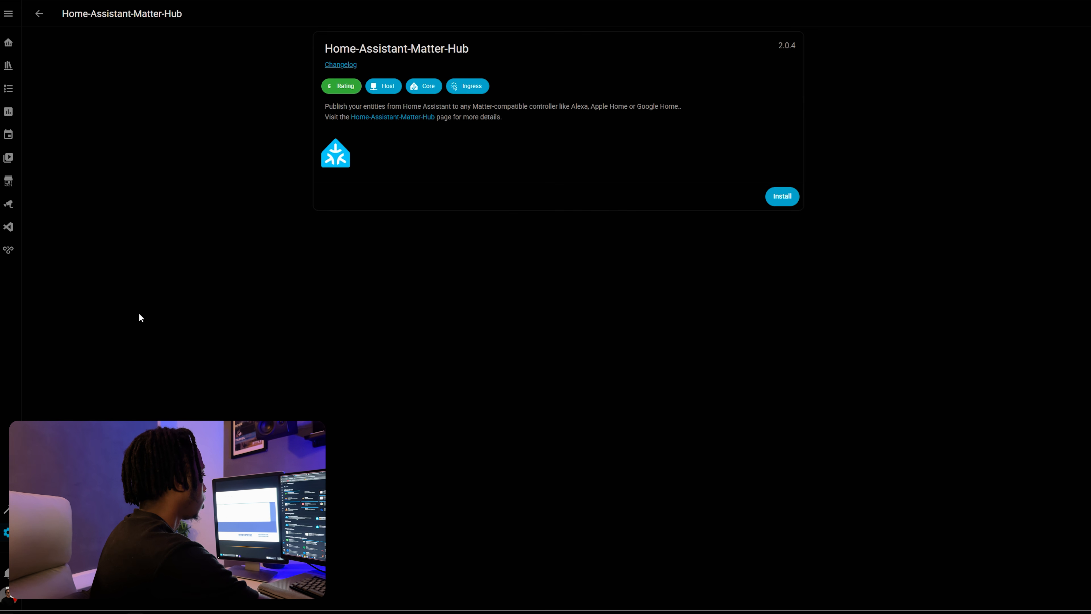
{"action": "left_click", "coordinate": [782, 196]}
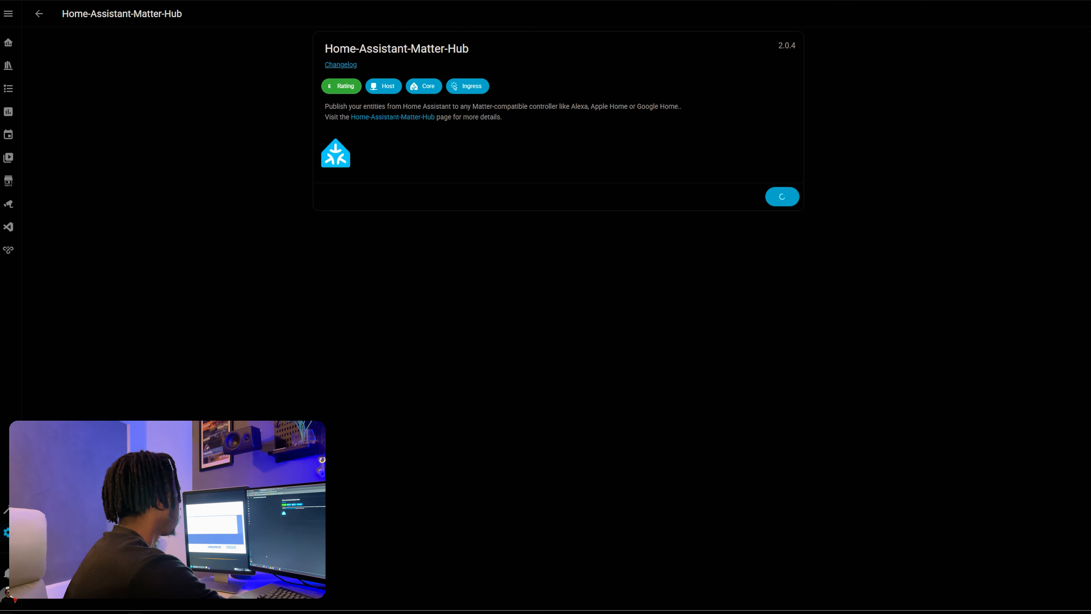
- Start a new label in the areas, labels and zones settings and name it Matter
{"action": "left_click", "coordinate": [6, 534]}
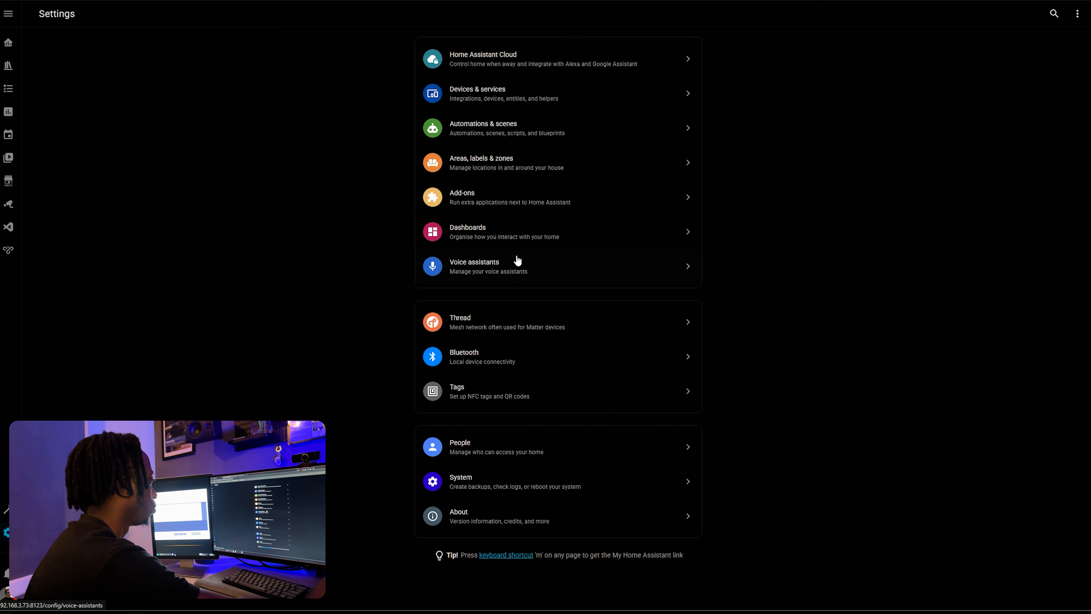
{"action": "left_click", "coordinate": [546, 162]}
{"action": "left_click", "coordinate": [575, 14]}
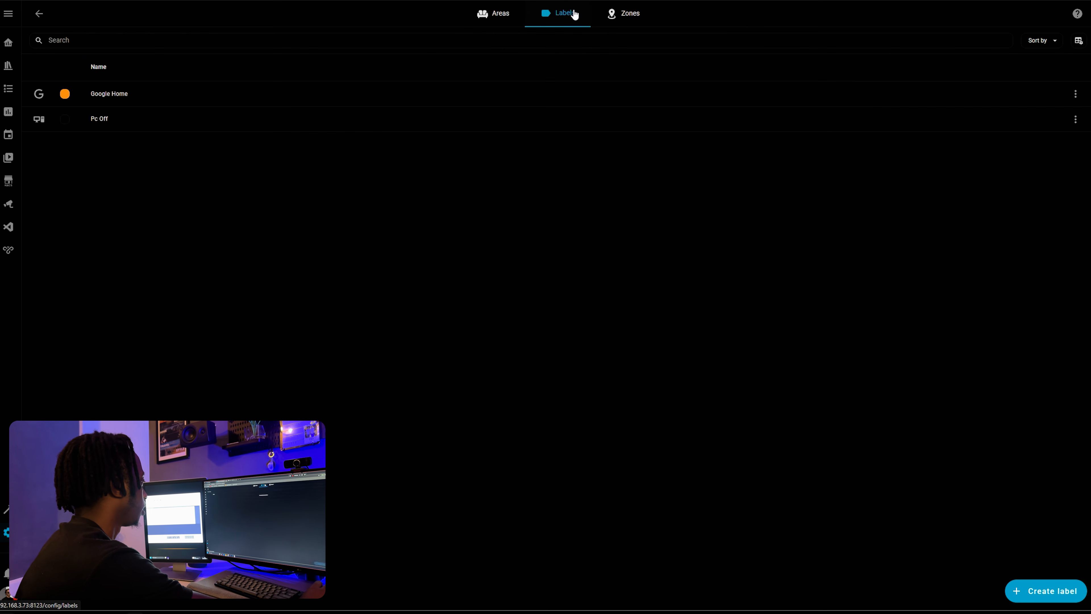
{"action": "left_click", "coordinate": [1052, 591]}
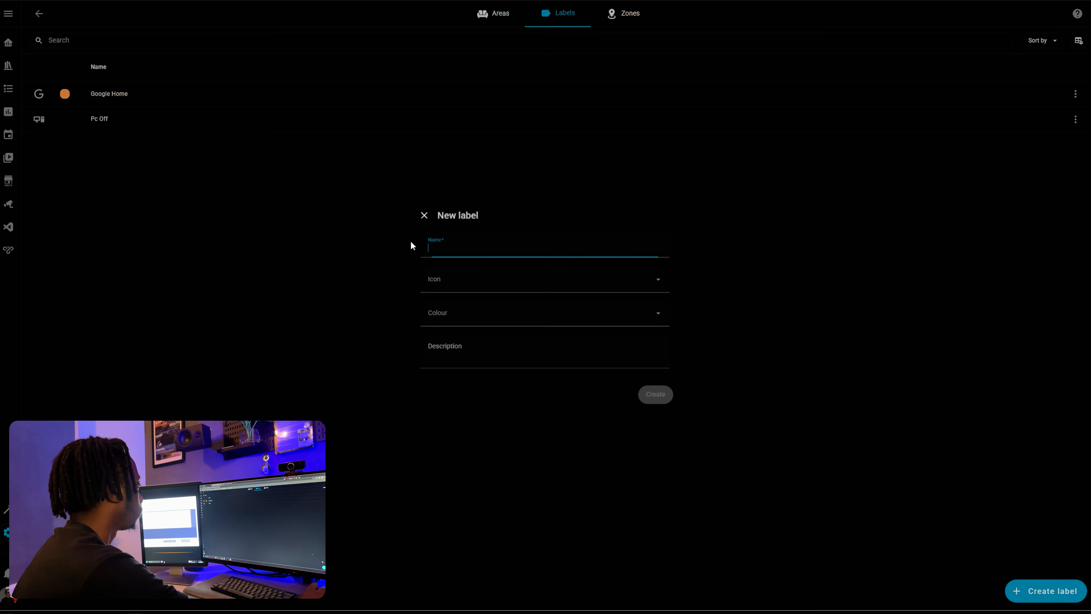
{"action": "type", "text": "Matter"}
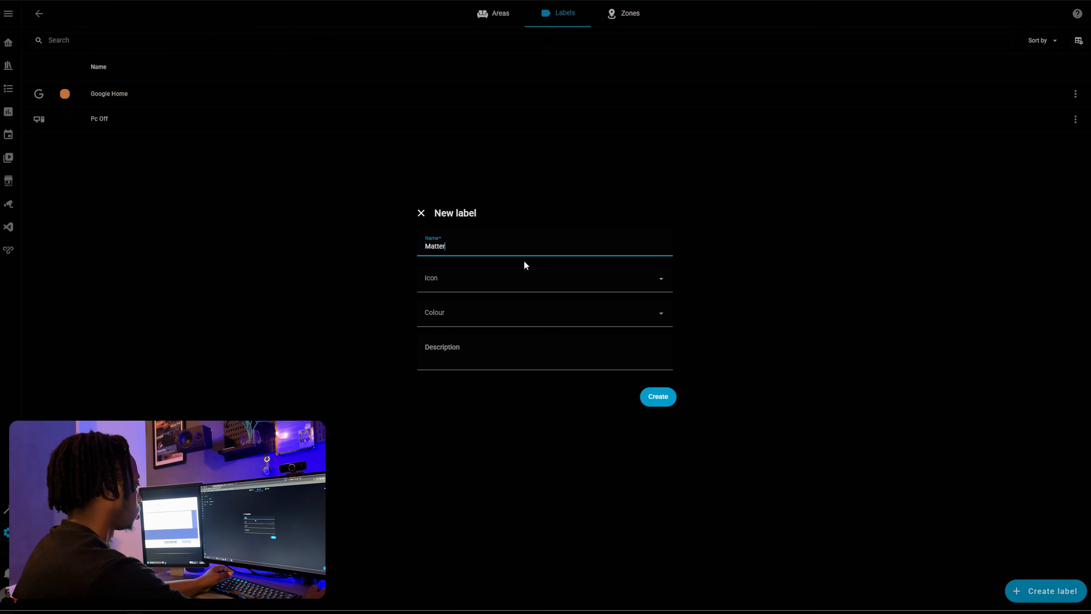
{"action": "left_click", "coordinate": [524, 272]}
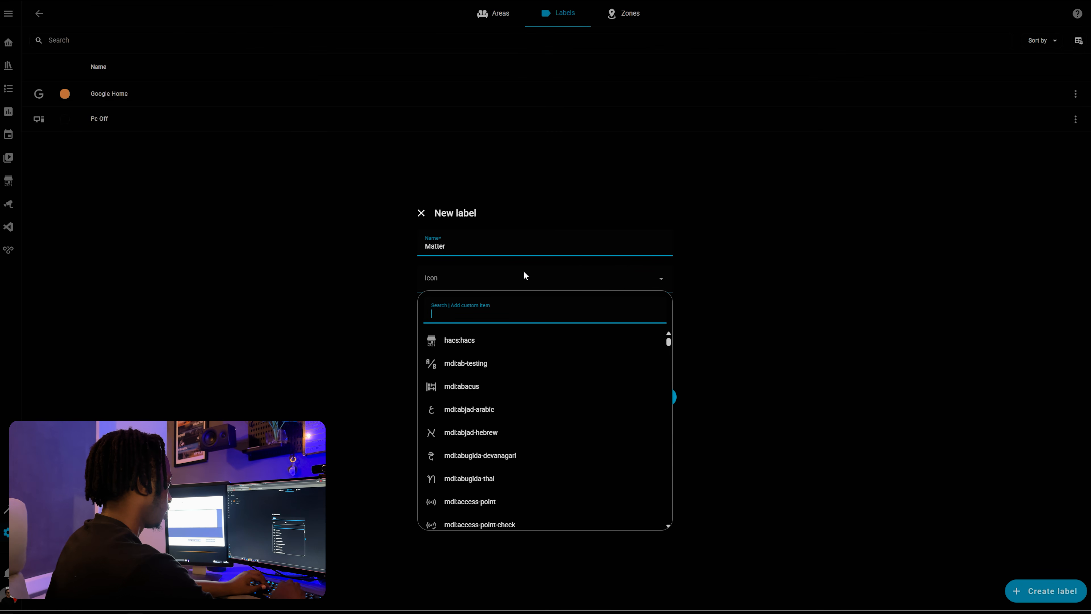
{"action": "type", "text": "matter"}
{"action": "key", "text": "BackSpace"}
{"action": "key", "text": "BackSpace"}
{"action": "key", "text": "BackSpace"}
{"action": "key", "text": "BackSpace"}
{"action": "key", "text": "BackSpace"}
{"action": "key", "text": "BackSpace"}
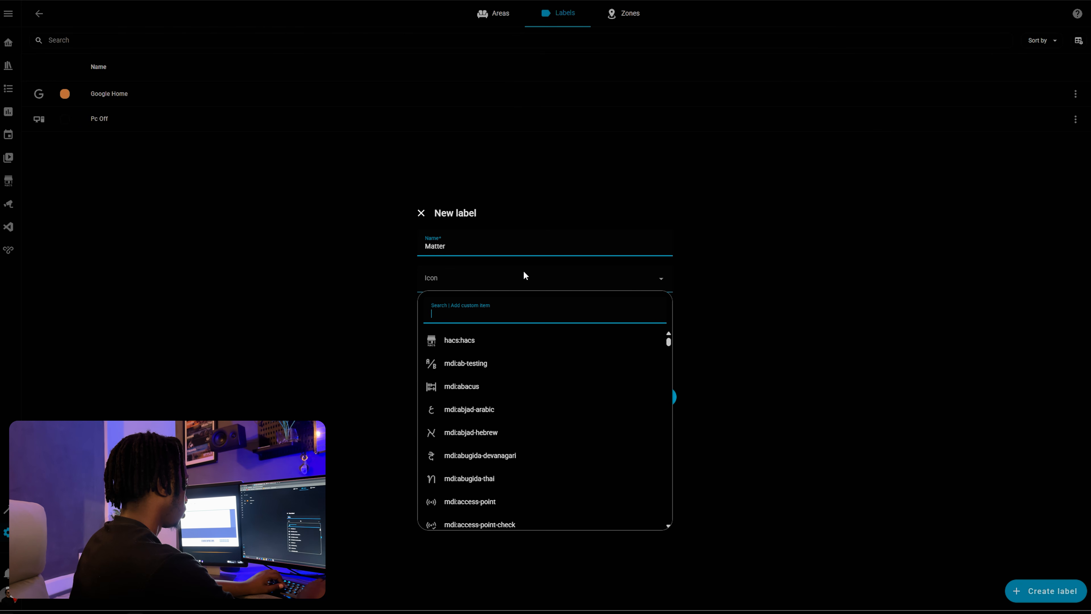
{"action": "key", "text": "Escape"}
- Set the Matter label's colour to Red and create the label
{"action": "left_click", "coordinate": [540, 308]}
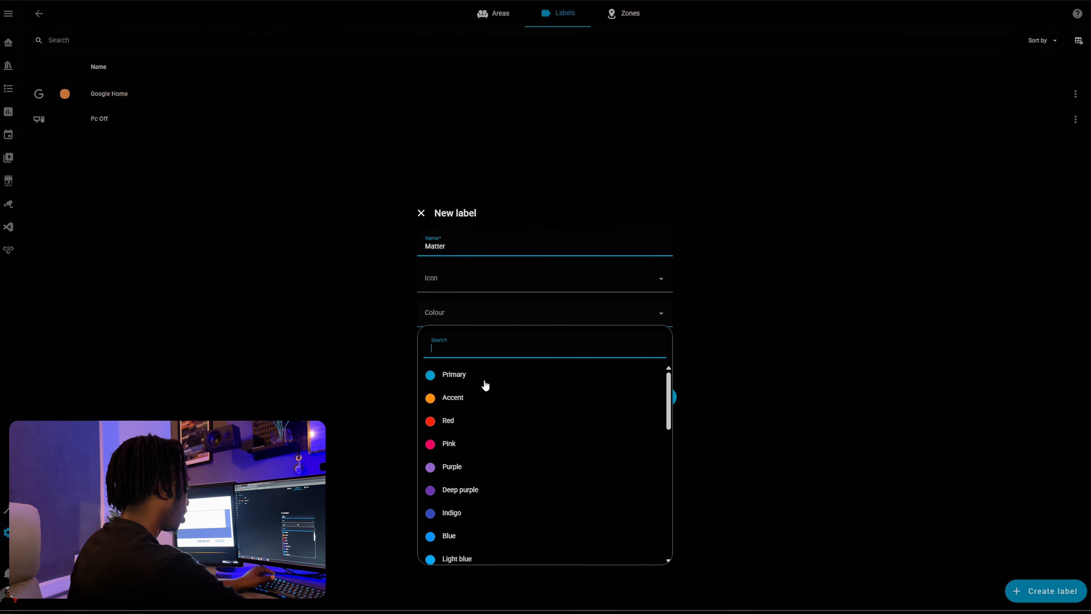
{"action": "left_click", "coordinate": [467, 429]}
{"action": "left_click", "coordinate": [661, 398]}
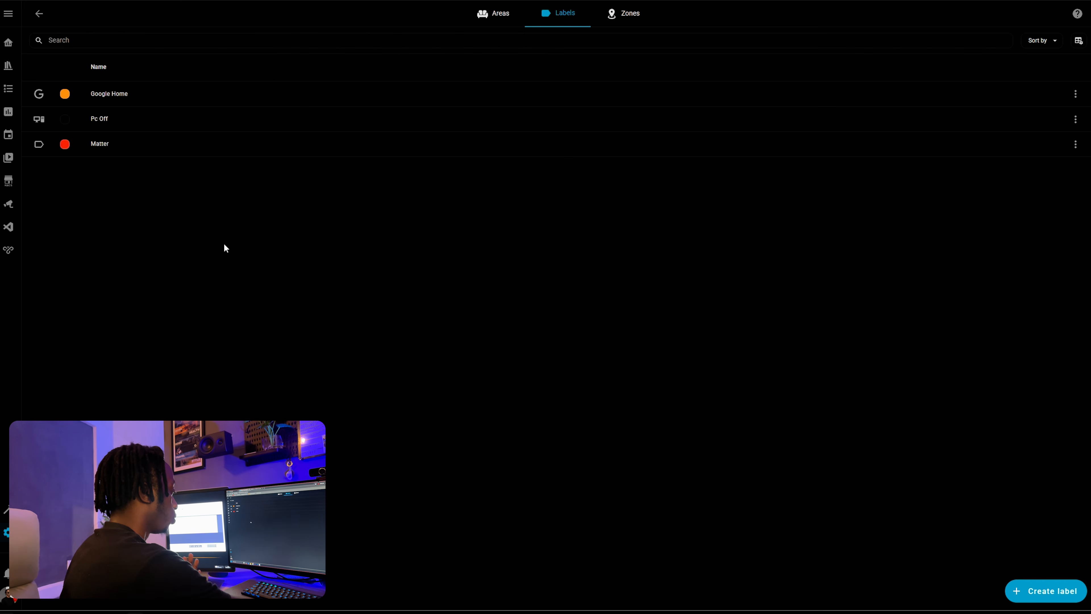
- Enable Watchdog, Autoupdate and Add to sidebar for the Home-Assistant-Matter-Hub add-on and start it
{"action": "left_click", "coordinate": [8, 532]}
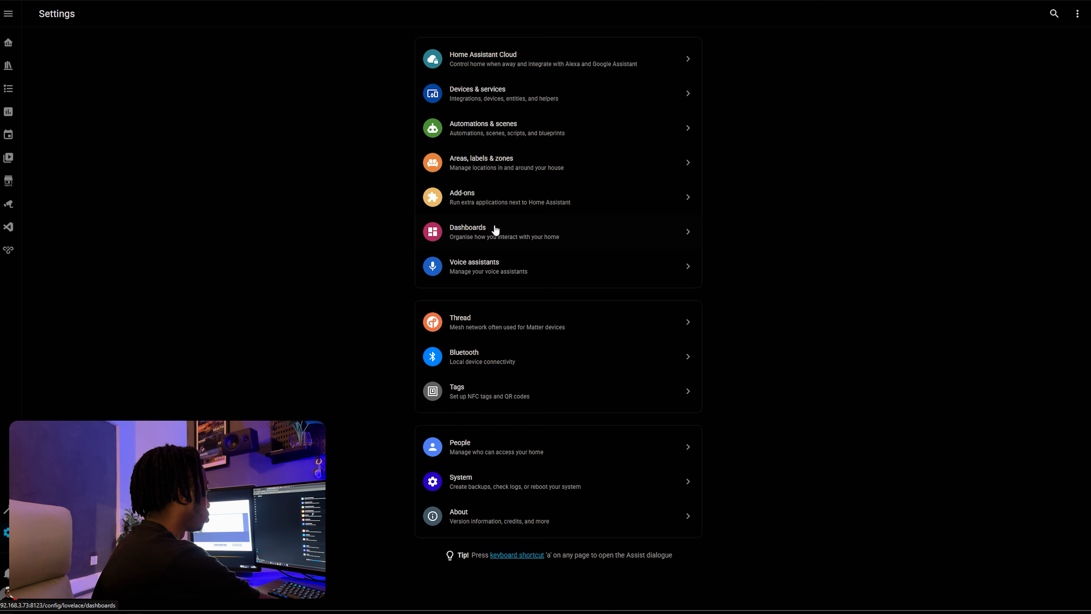
{"action": "left_click", "coordinate": [501, 196]}
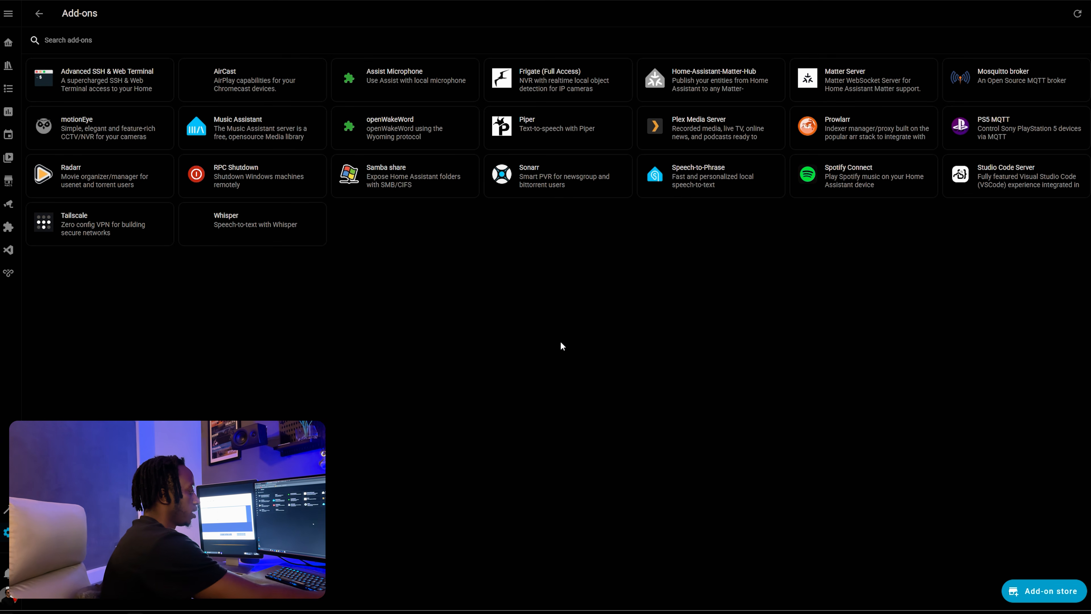
{"action": "left_click", "coordinate": [1046, 595]}
{"action": "left_click", "coordinate": [151, 307]}
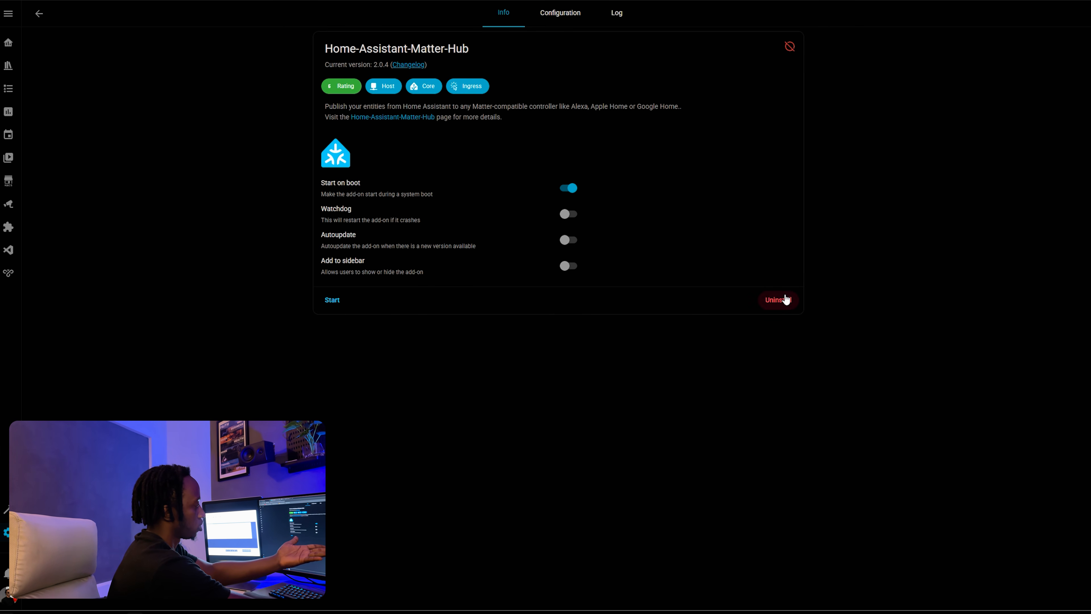
{"action": "left_click", "coordinate": [570, 217]}
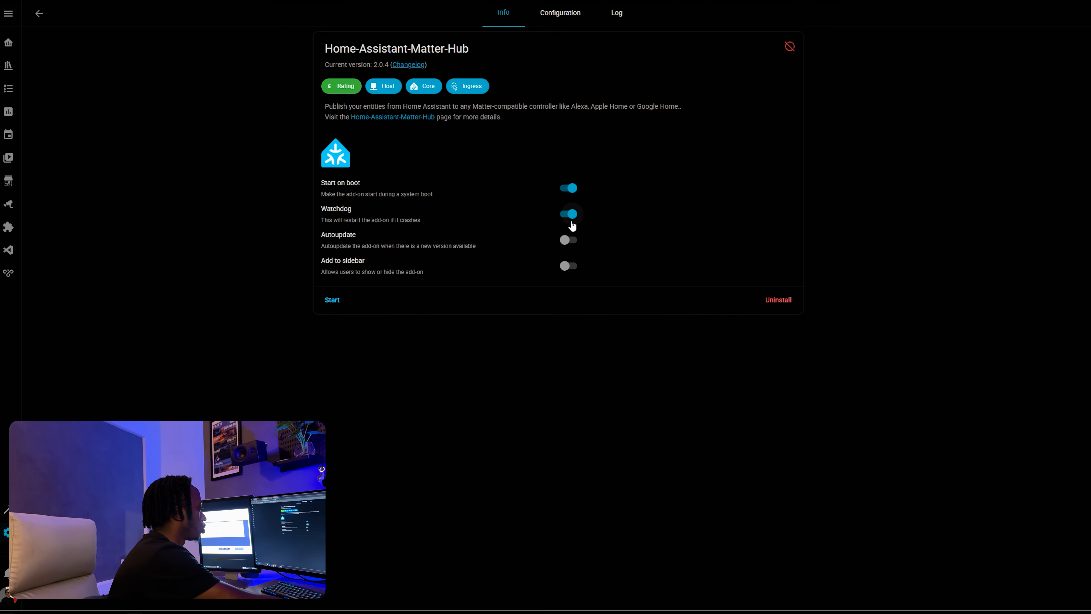
{"action": "left_click", "coordinate": [568, 239]}
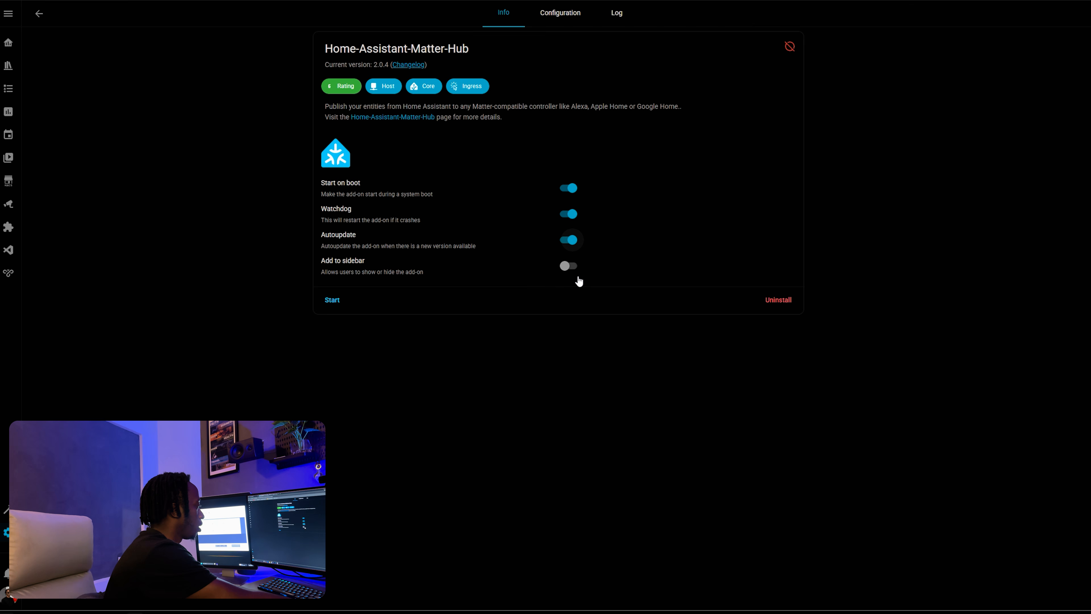
{"action": "left_click", "coordinate": [568, 266]}
{"action": "left_click", "coordinate": [329, 301]}
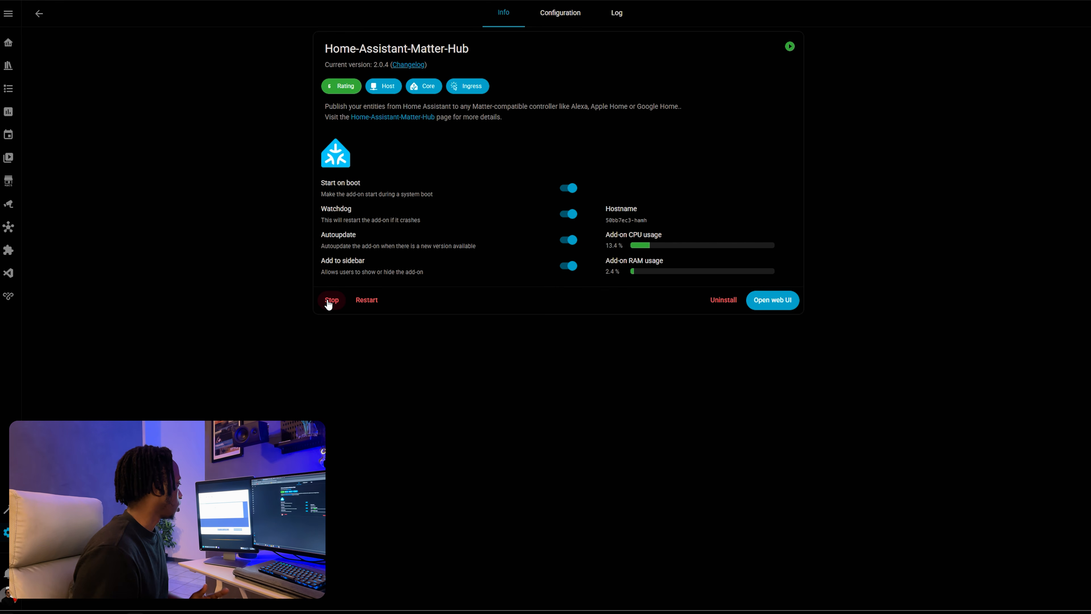
- Open the Home-Assistant-Matter-Hub interface, retrying until it loads
{"action": "left_click", "coordinate": [13, 230]}
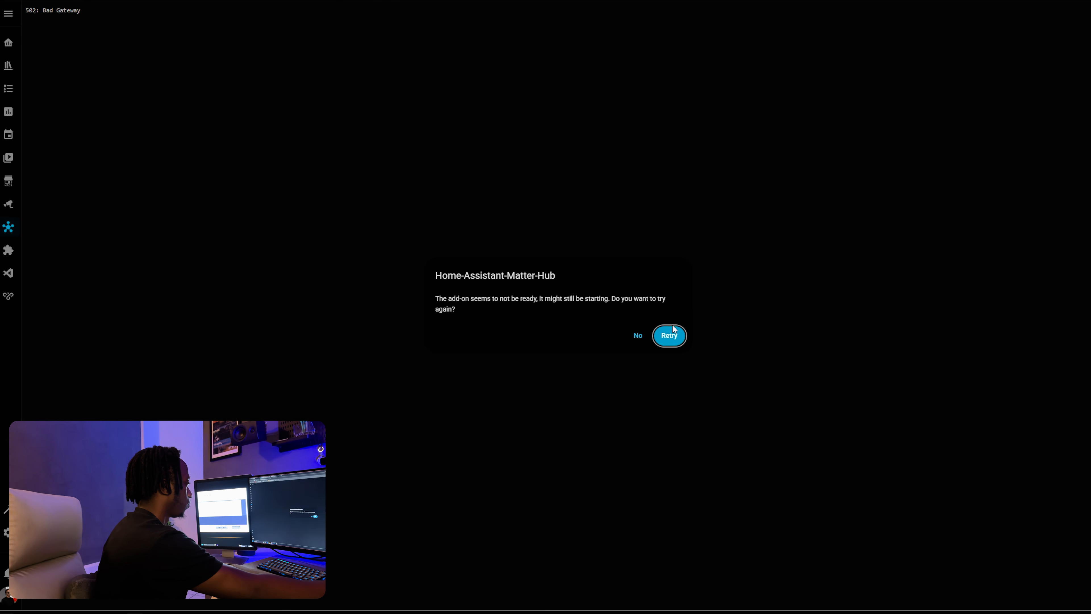
{"action": "left_click", "coordinate": [671, 339]}
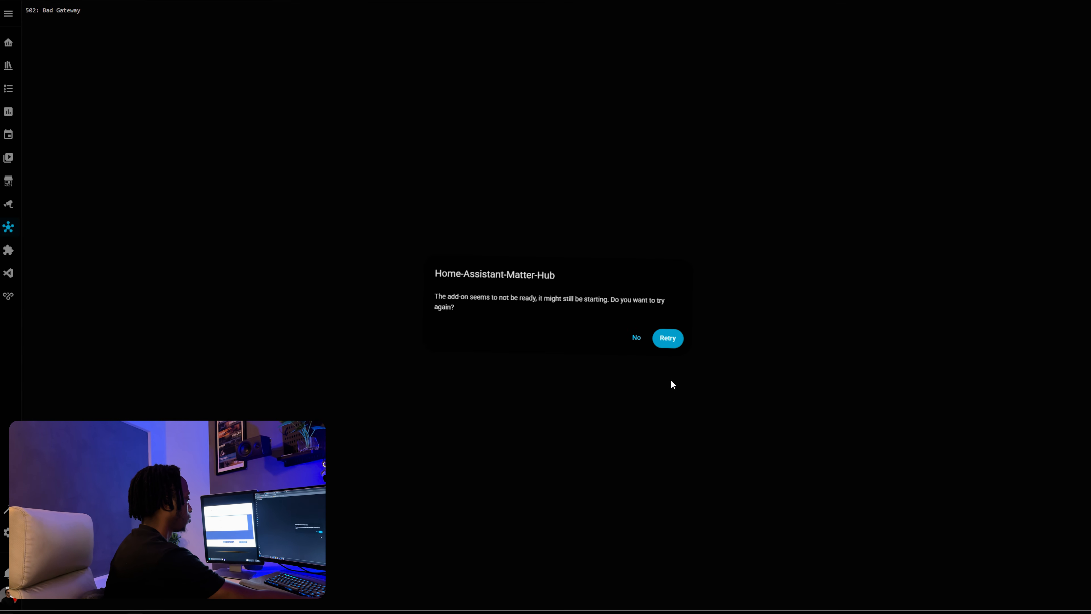
{"action": "left_click", "coordinate": [671, 338]}
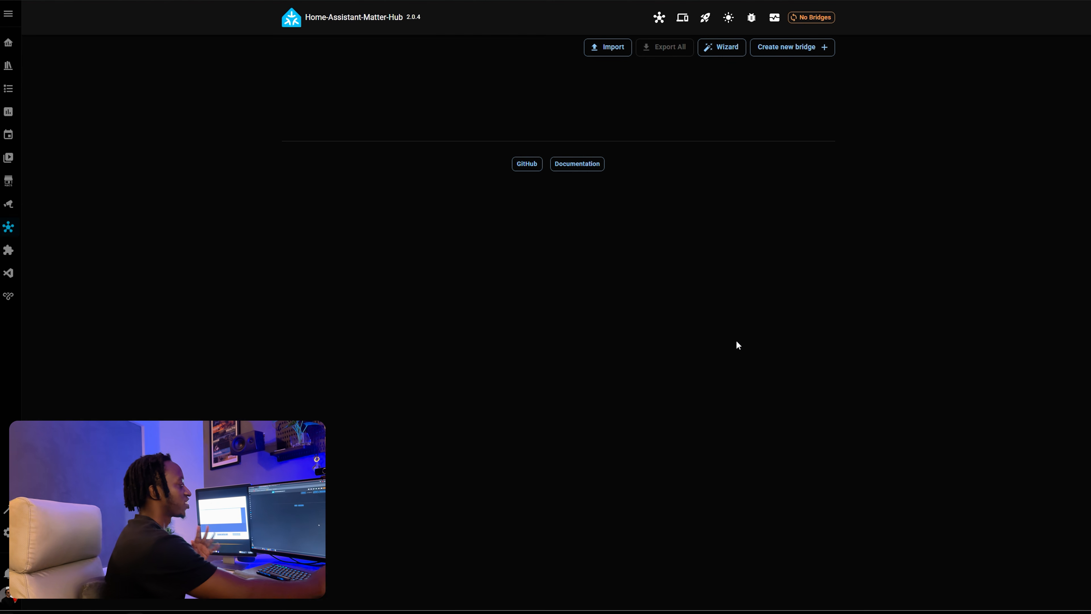
- Start a new bridge and name it Home Assistant Matter Bridge
{"action": "left_click", "coordinate": [788, 50]}
{"action": "left_click", "coordinate": [359, 165]}
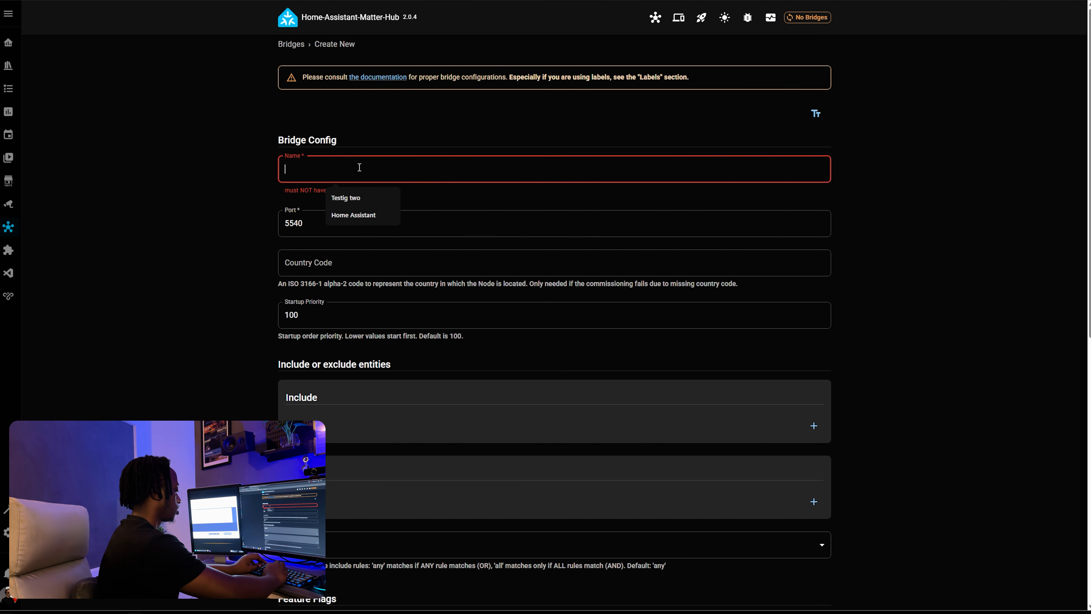
{"action": "type", "text": "HO"}
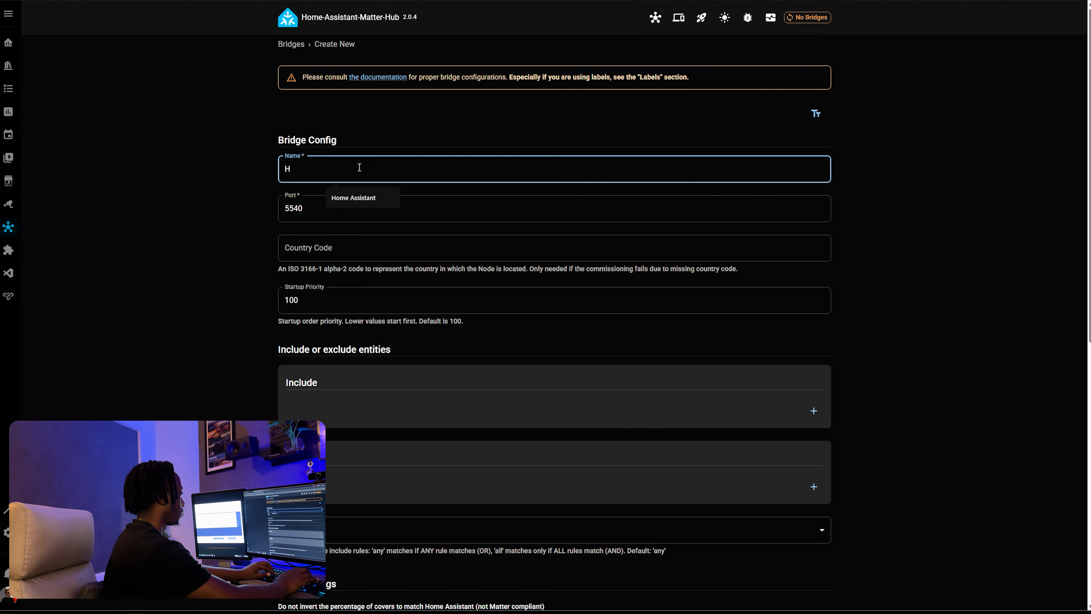
{"action": "left_click", "coordinate": [354, 198]}
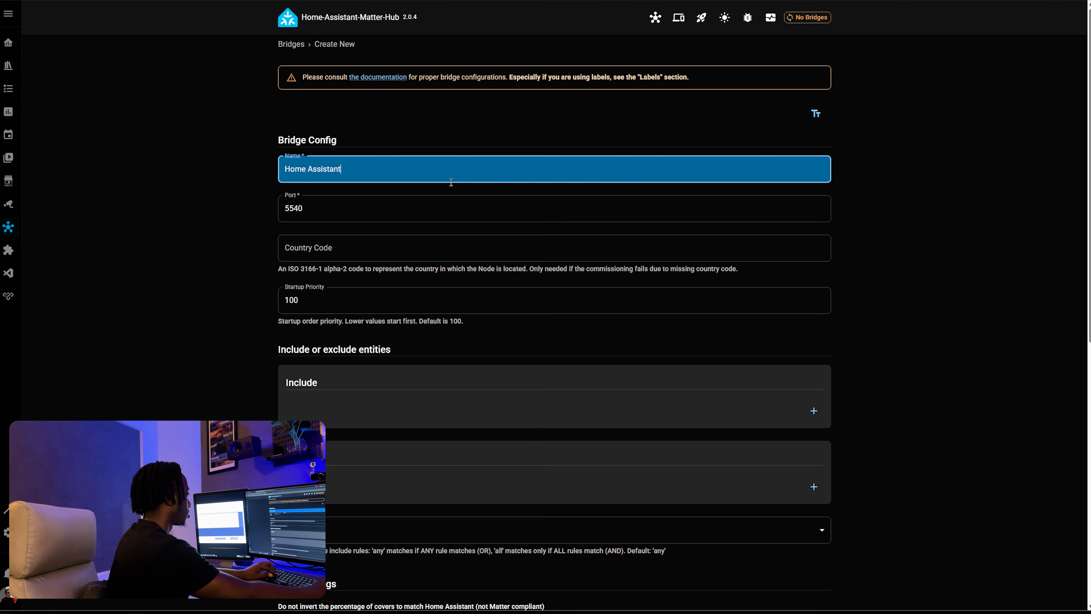
{"action": "type", "text": "Matter Bridge"}
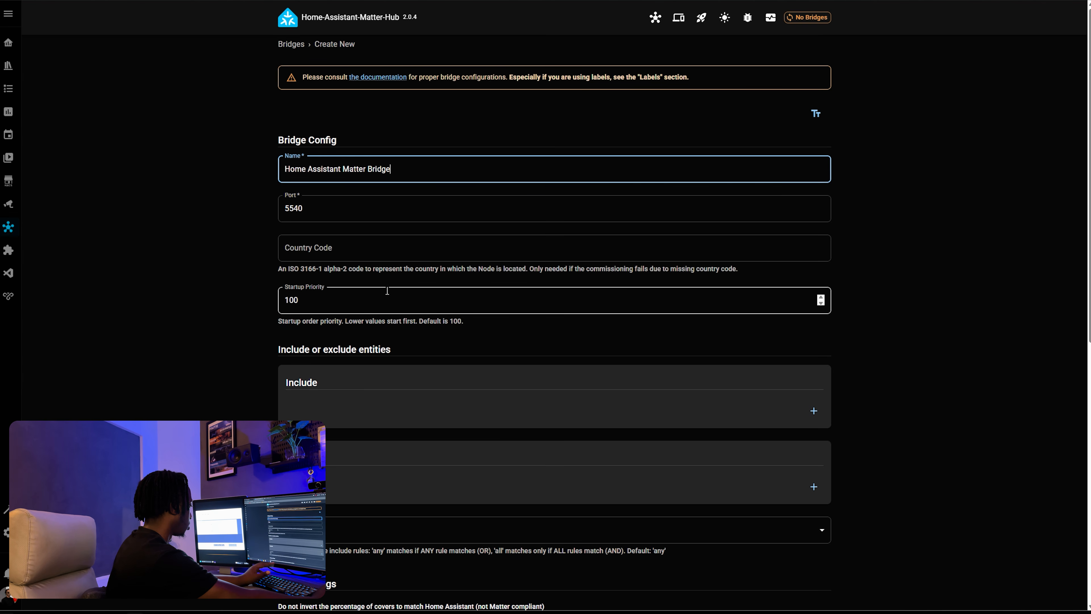
- Add an include rule to the bridge with type label and value matter
{"action": "scroll", "coordinate": [334, 377], "scroll_direction": "down", "scroll_amount": 3}
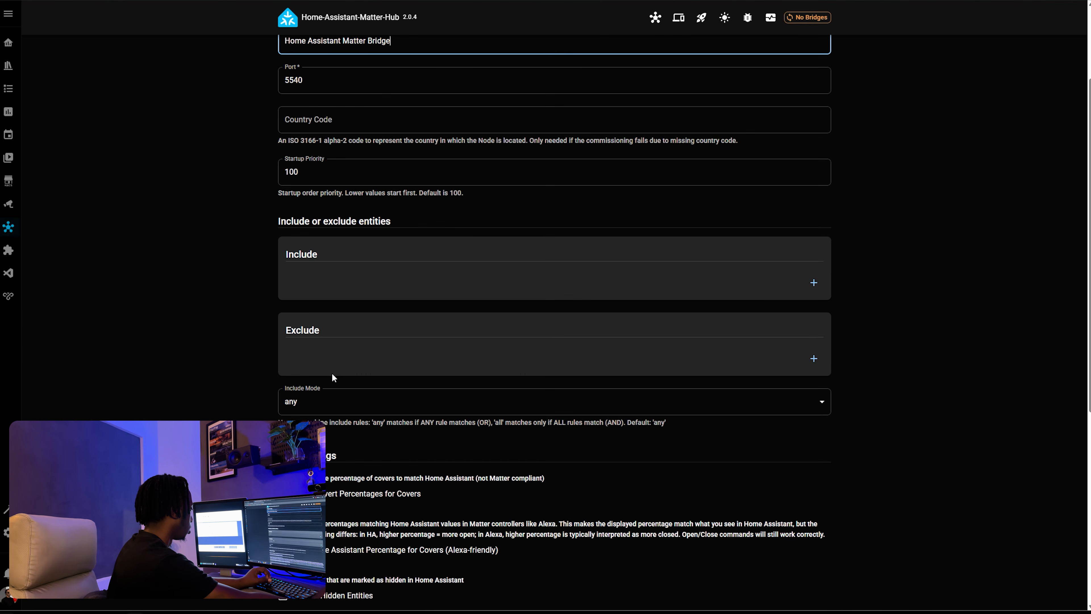
{"action": "left_click", "coordinate": [813, 282]}
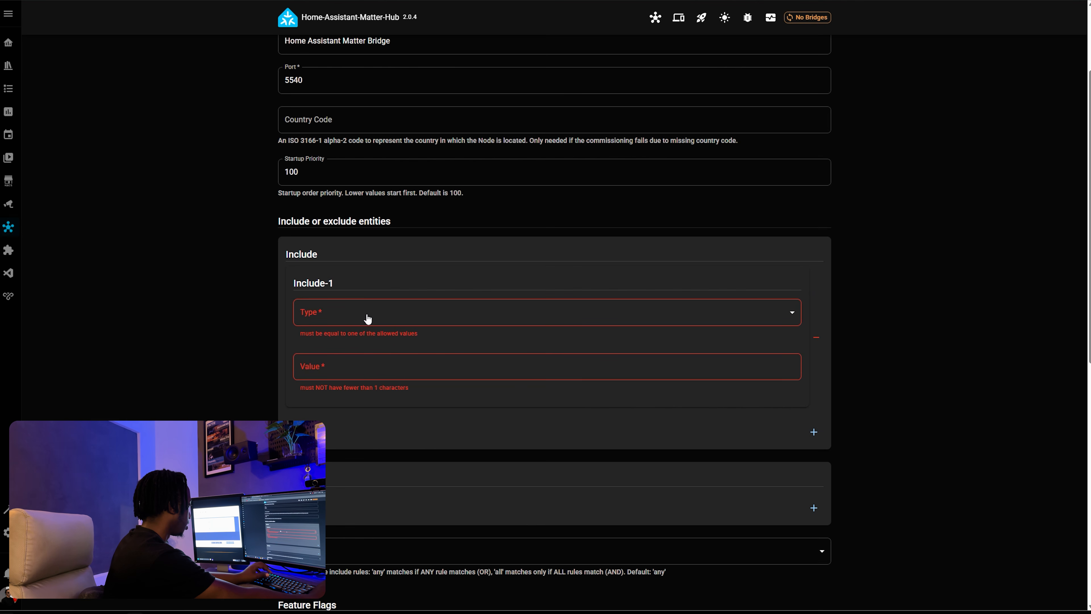
{"action": "left_click", "coordinate": [368, 318]}
{"action": "left_click", "coordinate": [315, 415]}
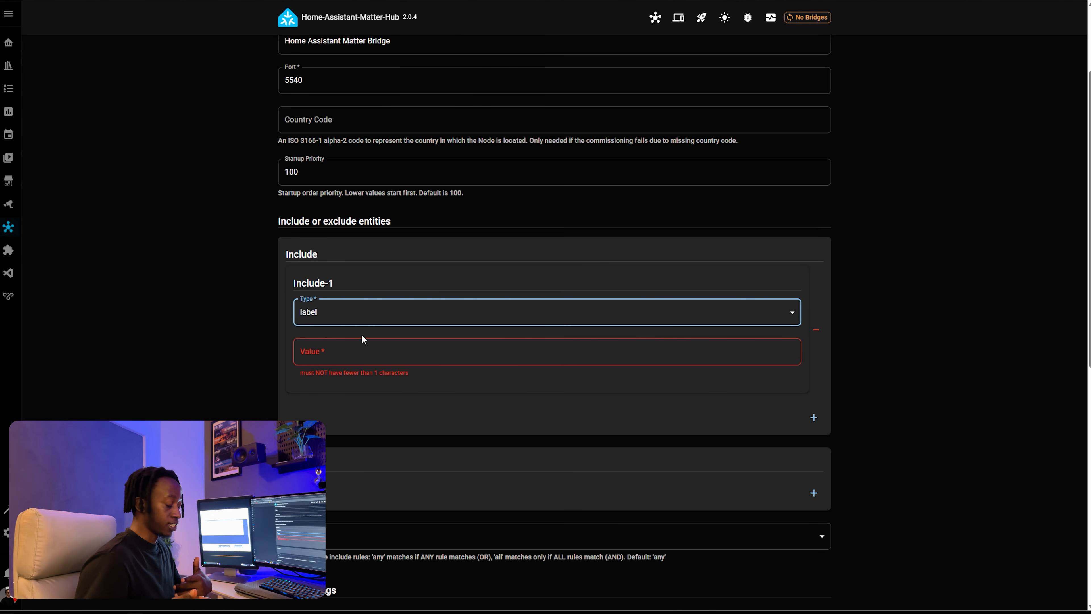
{"action": "left_click", "coordinate": [362, 350]}
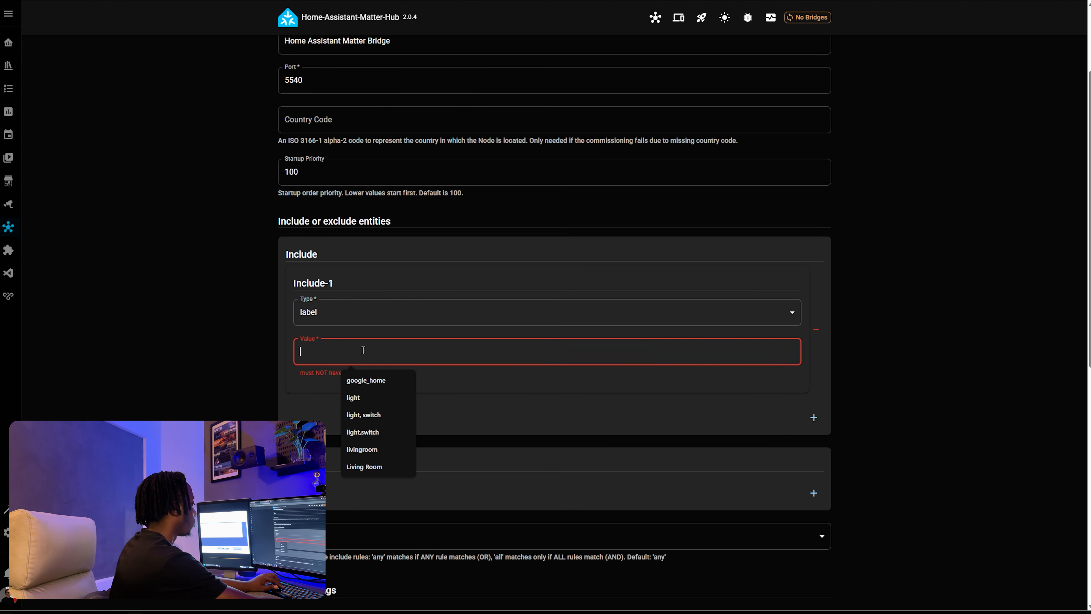
{"action": "type", "text": "matter"}
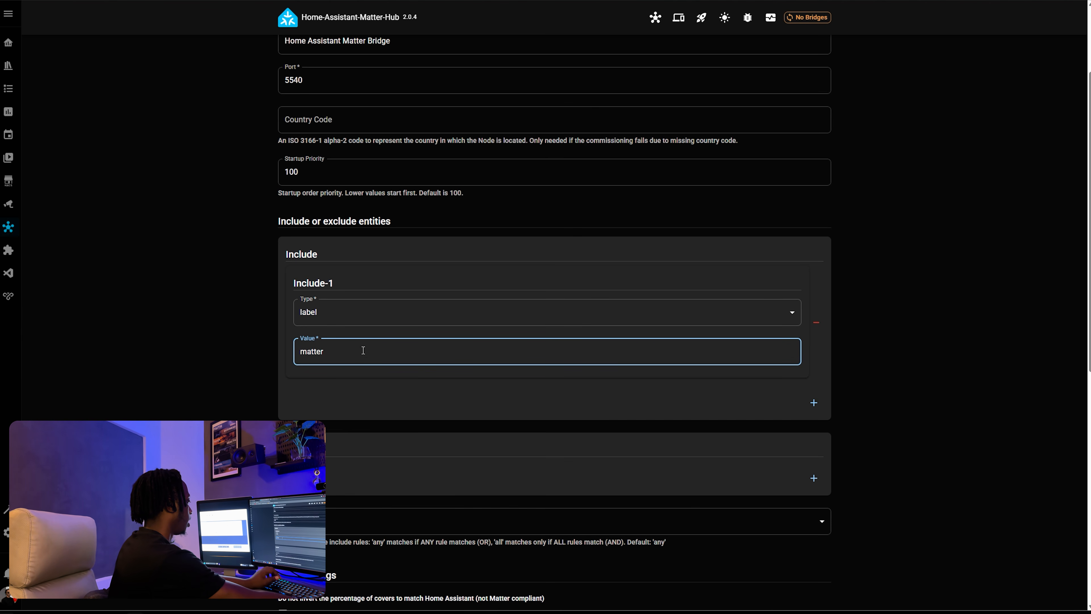
- Save the new bridge and open its details page
{"action": "scroll", "coordinate": [363, 350], "scroll_direction": "down", "scroll_amount": 10}
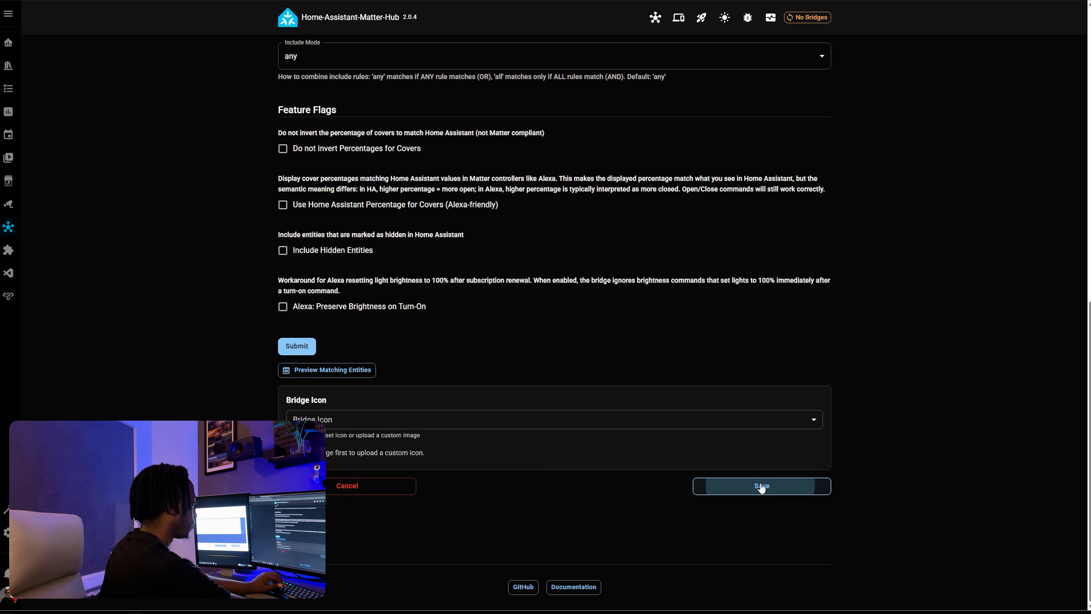
{"action": "left_click", "coordinate": [761, 485]}
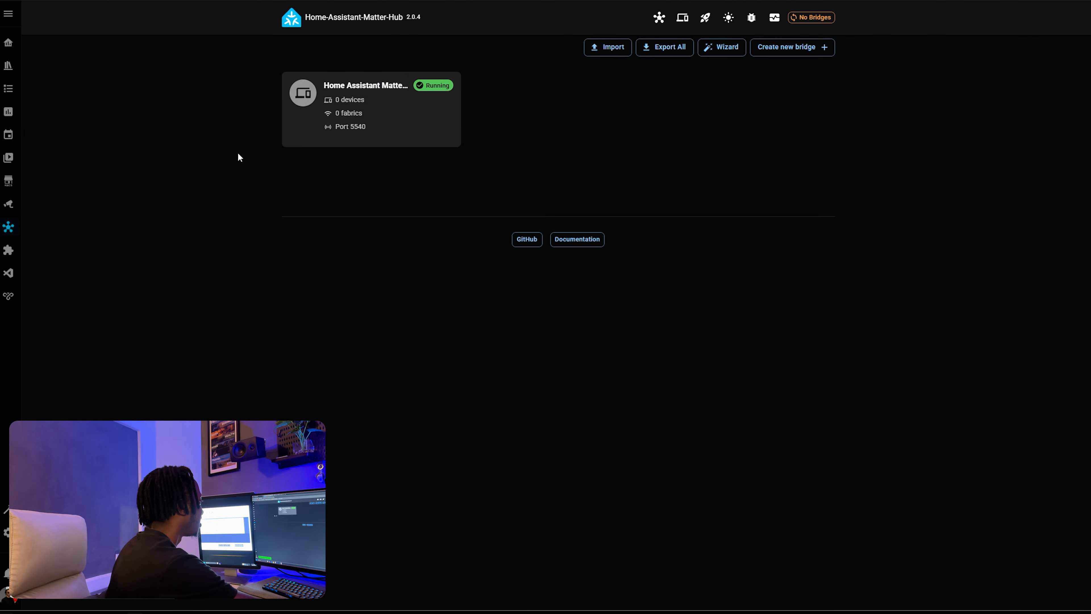
{"action": "left_click", "coordinate": [379, 113]}
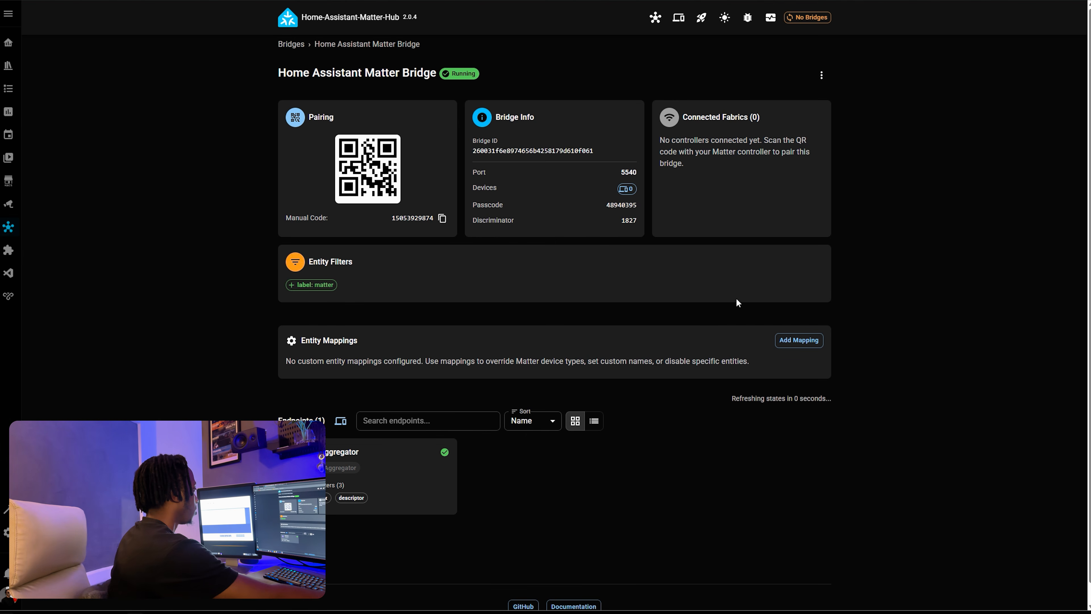
- Search Home Assistant's devices for "pc li" and open the PC Light entity from its device page
{"action": "left_click", "coordinate": [7, 532]}
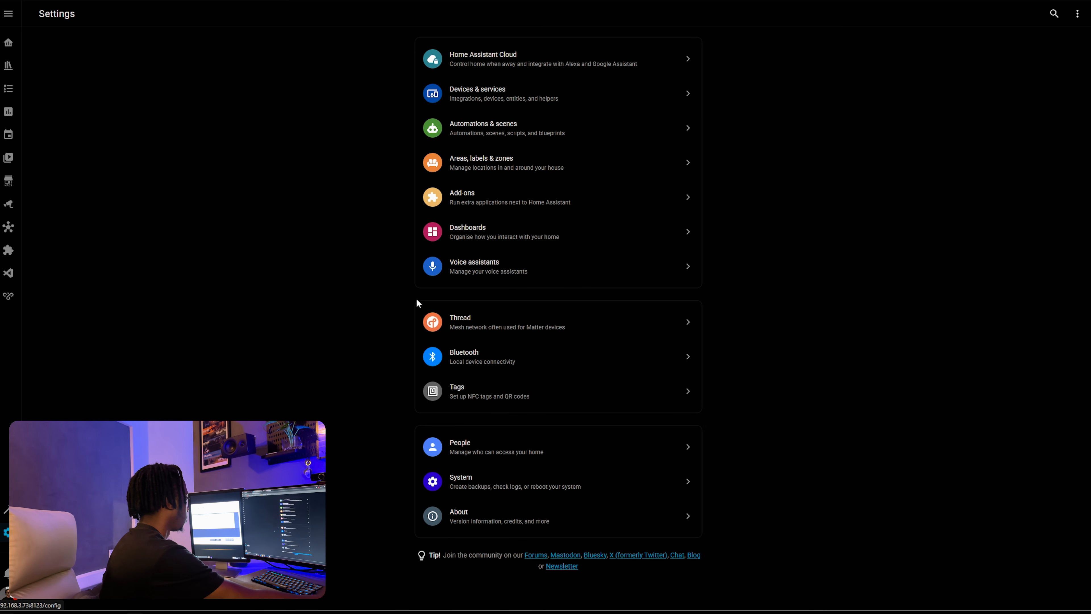
{"action": "left_click", "coordinate": [516, 93]}
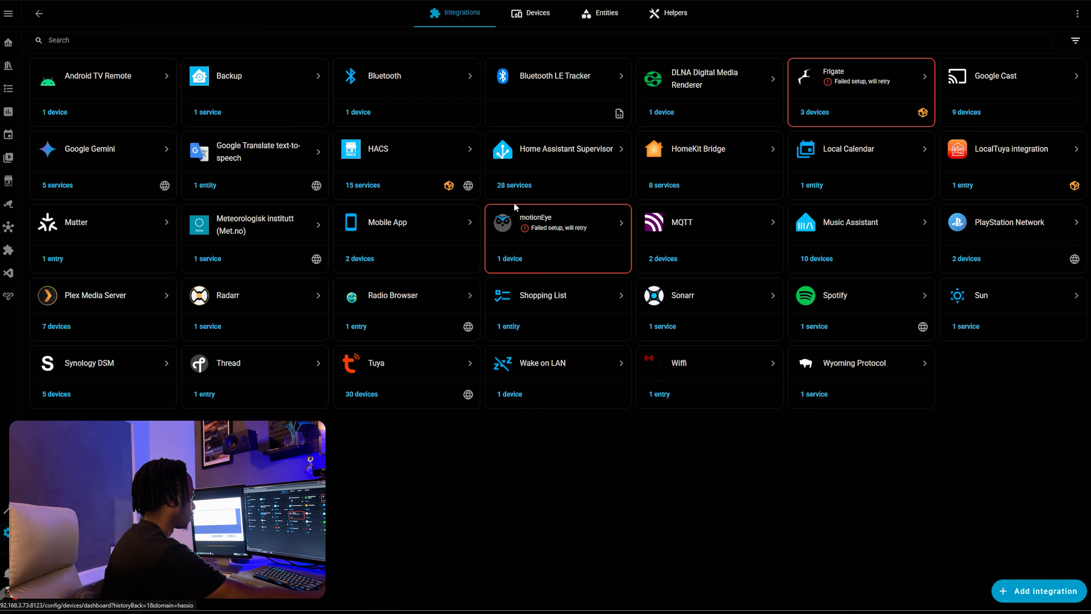
{"action": "left_click", "coordinate": [542, 16]}
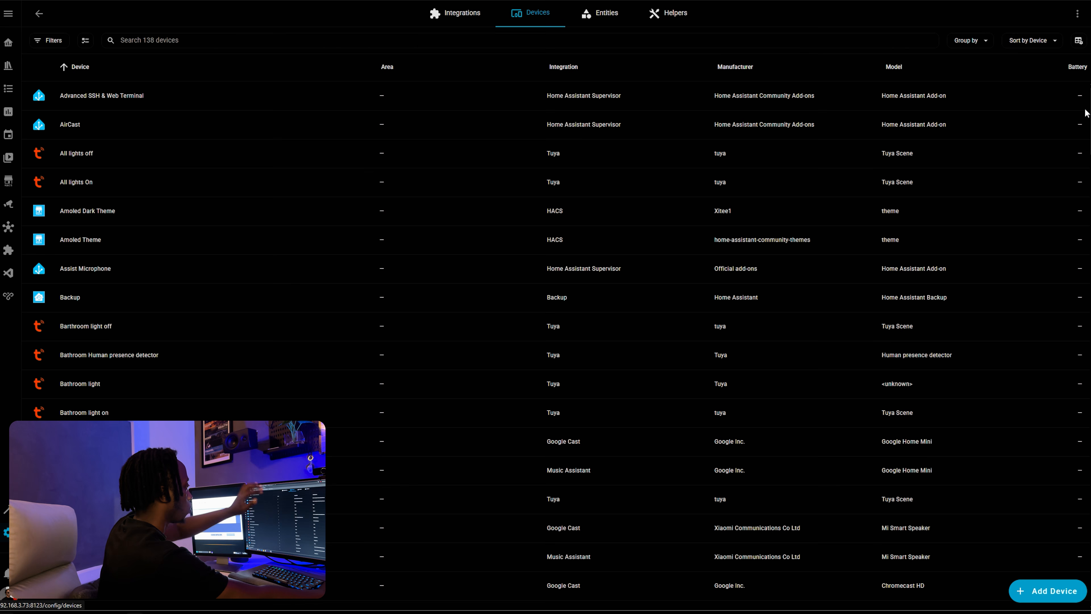
{"action": "left_click", "coordinate": [811, 43]}
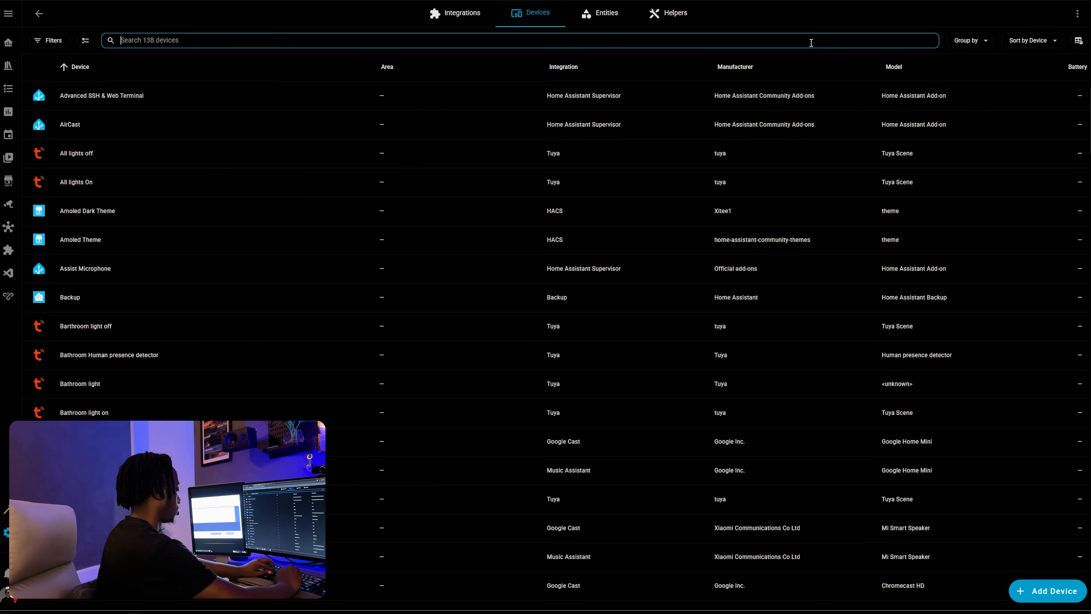
{"action": "type", "text": "pc li"}
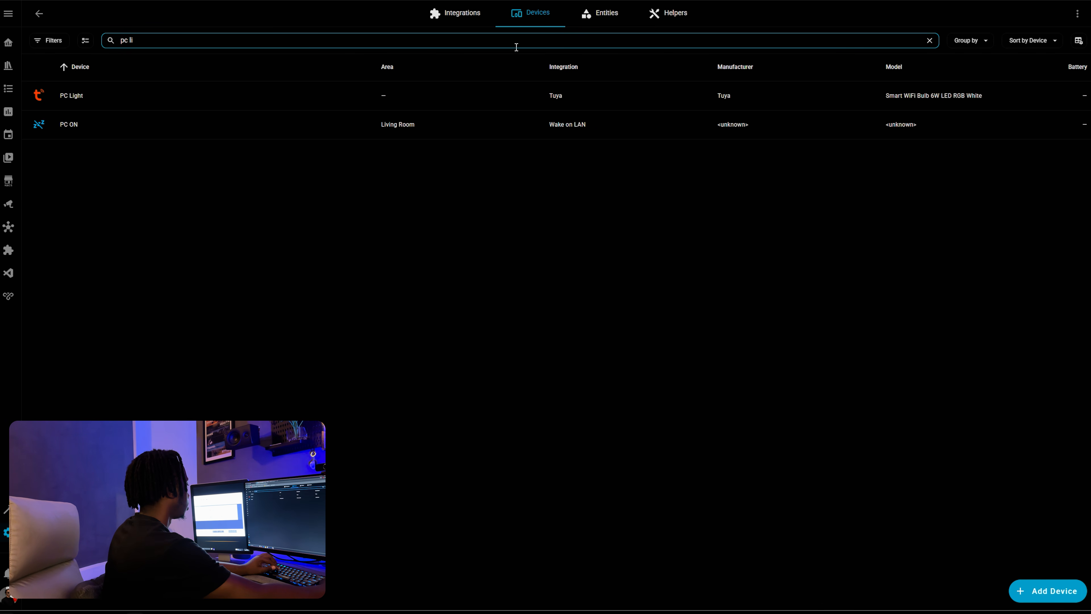
{"action": "left_click", "coordinate": [318, 94]}
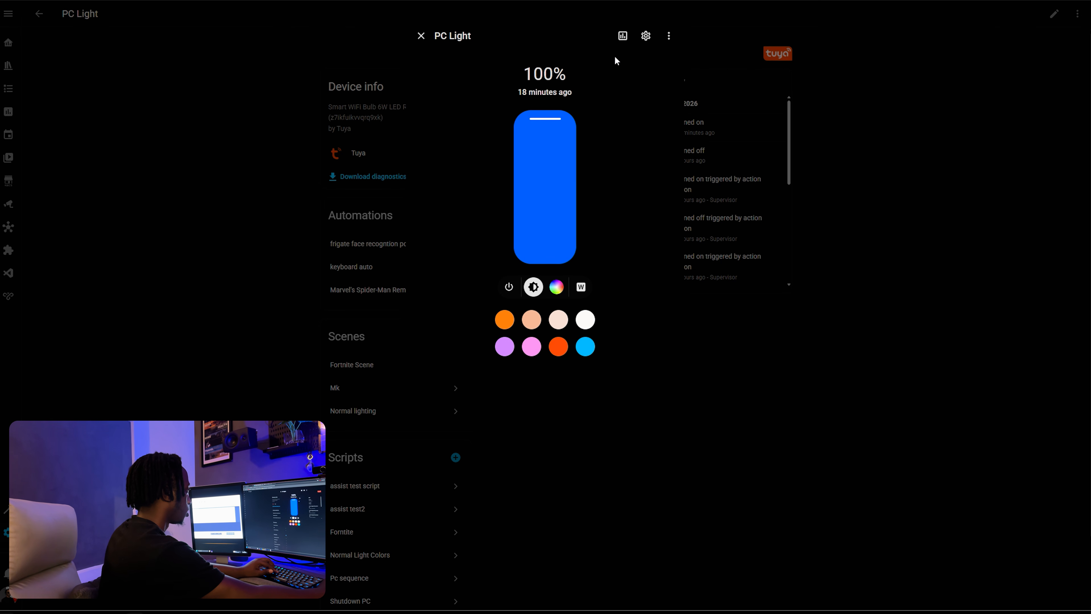
- Add the Matter label to the PC Light entity and update its settings
{"action": "left_click", "coordinate": [647, 38]}
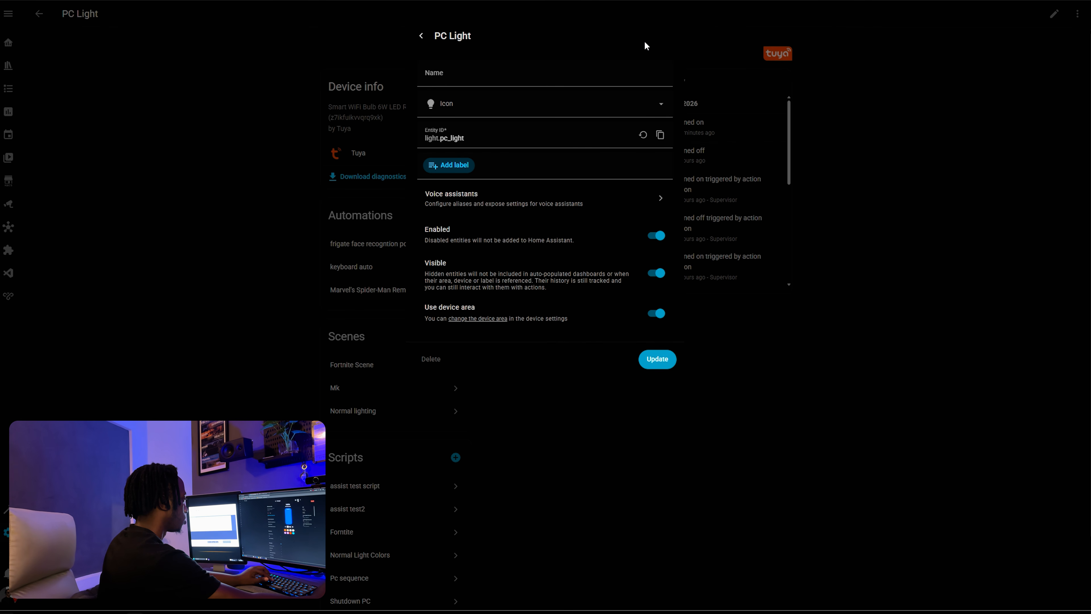
{"action": "left_click", "coordinate": [462, 168]}
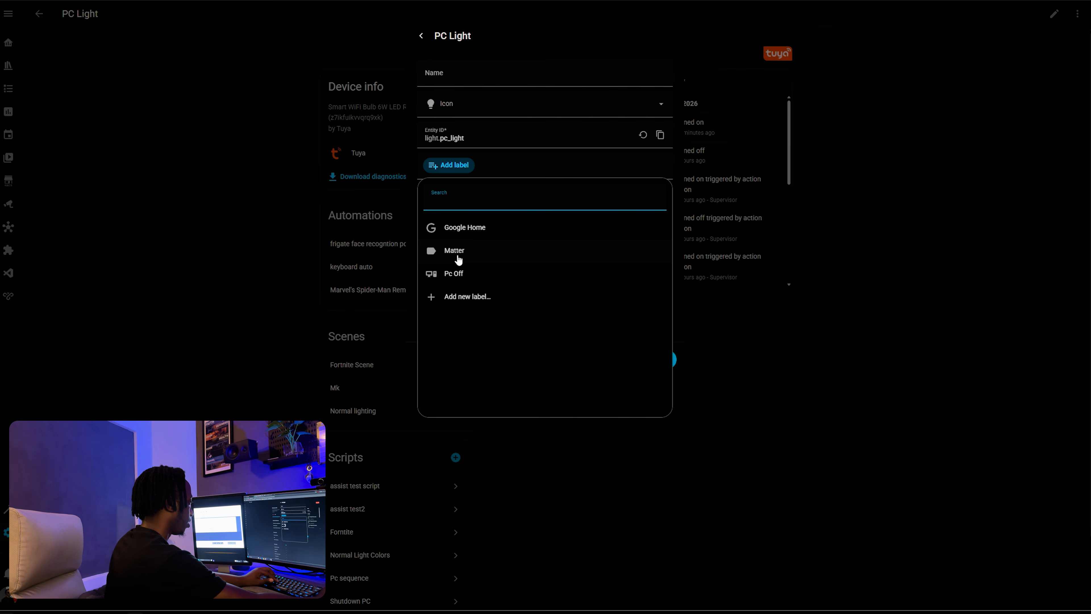
{"action": "left_click", "coordinate": [472, 253]}
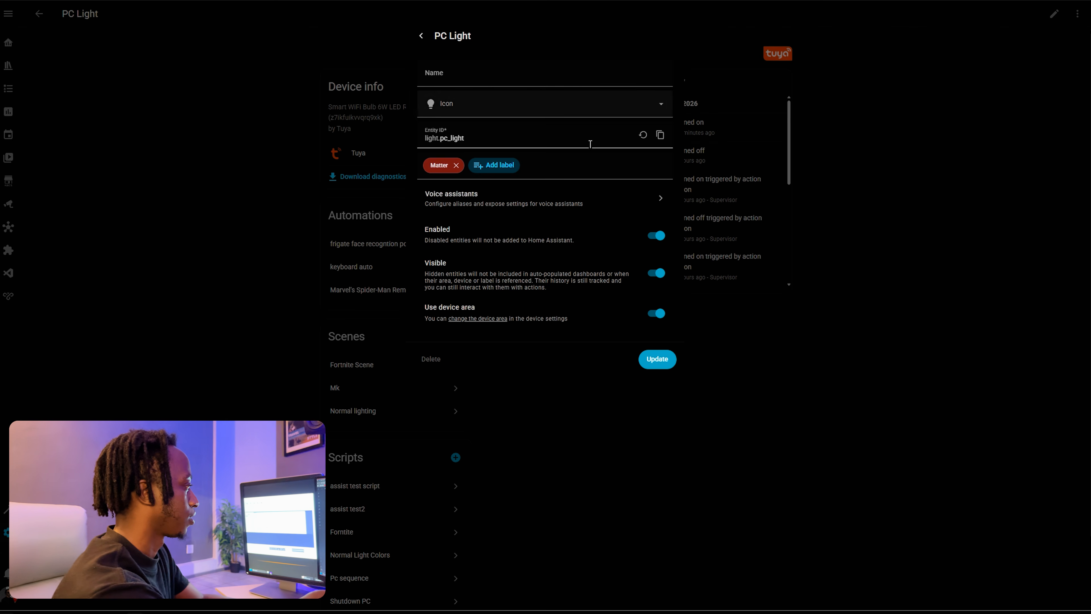
{"action": "left_click", "coordinate": [647, 367]}
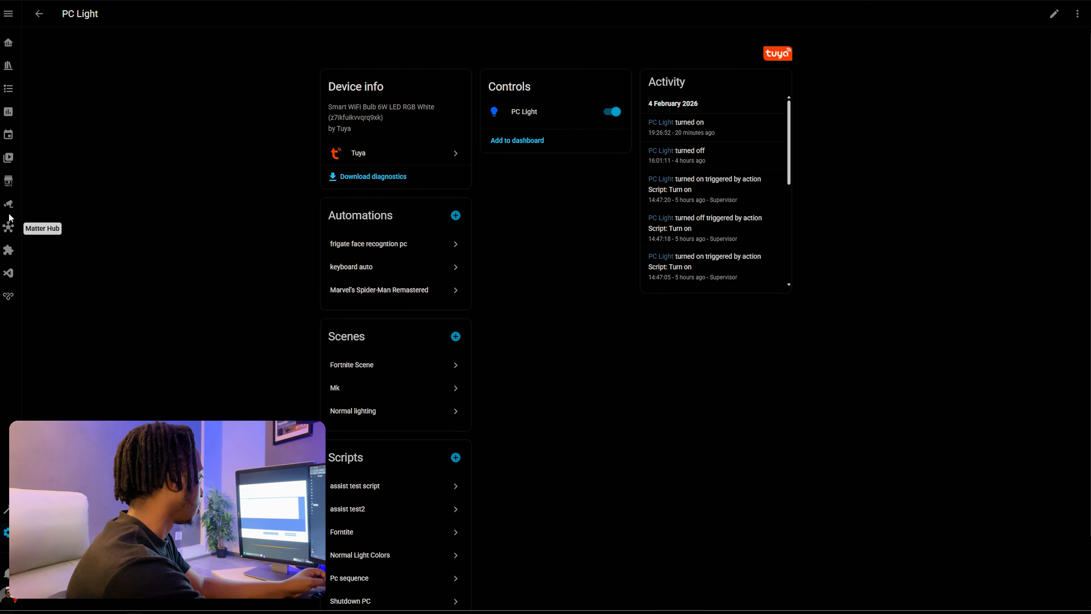
- Return to Matter Hub and open the Home Assistant Matter Bridge details
{"action": "left_click", "coordinate": [8, 228]}
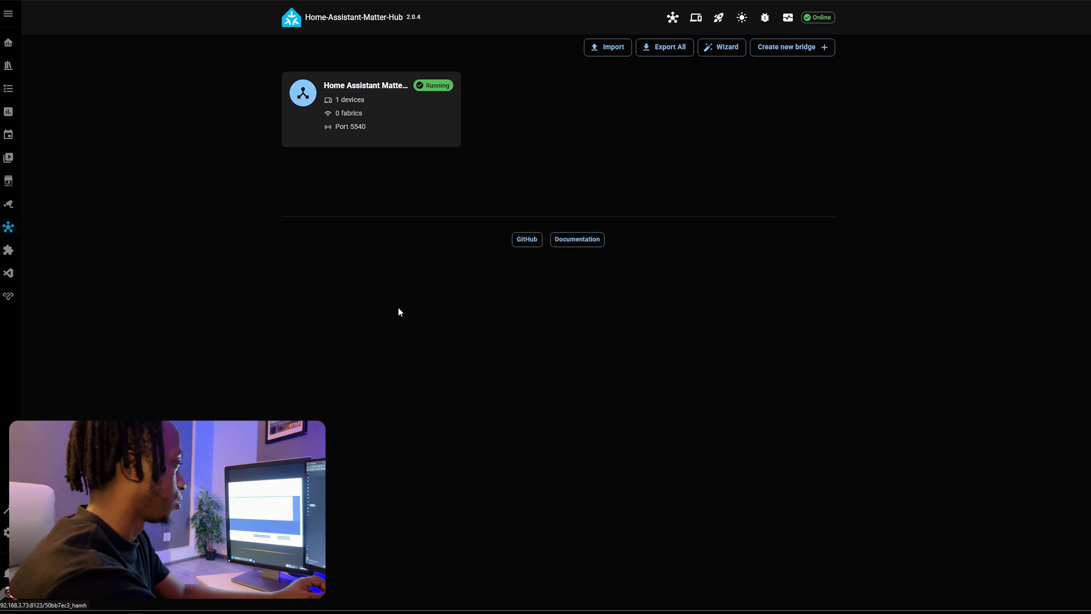
{"action": "left_click", "coordinate": [395, 138]}
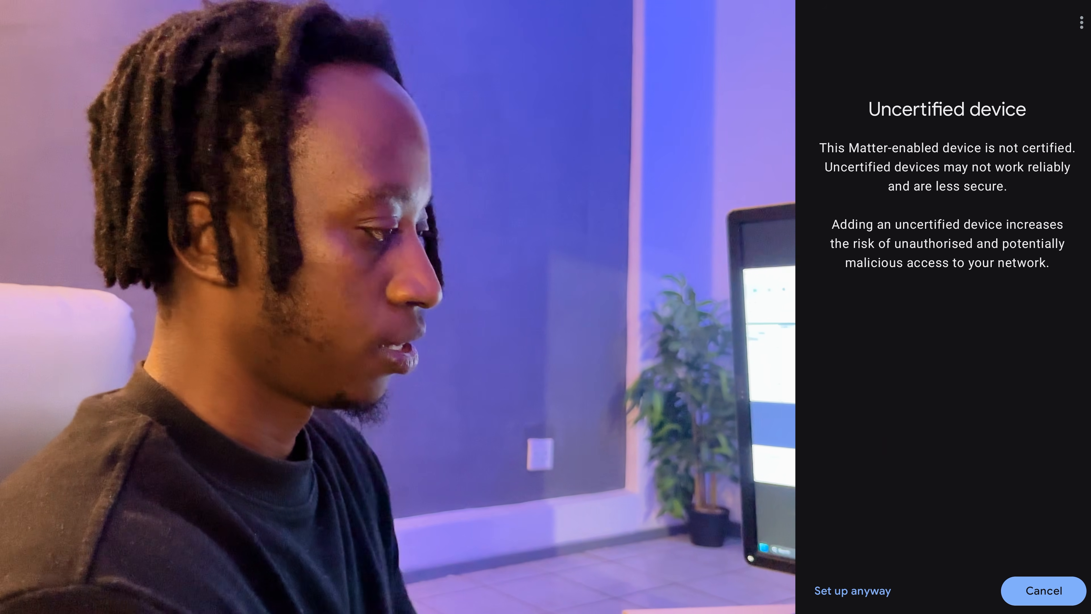
- In Google Home on the phone, set up the uncertified Matter device anyway and finish the connection
{"action": "left_click", "coordinate": [868, 598]}
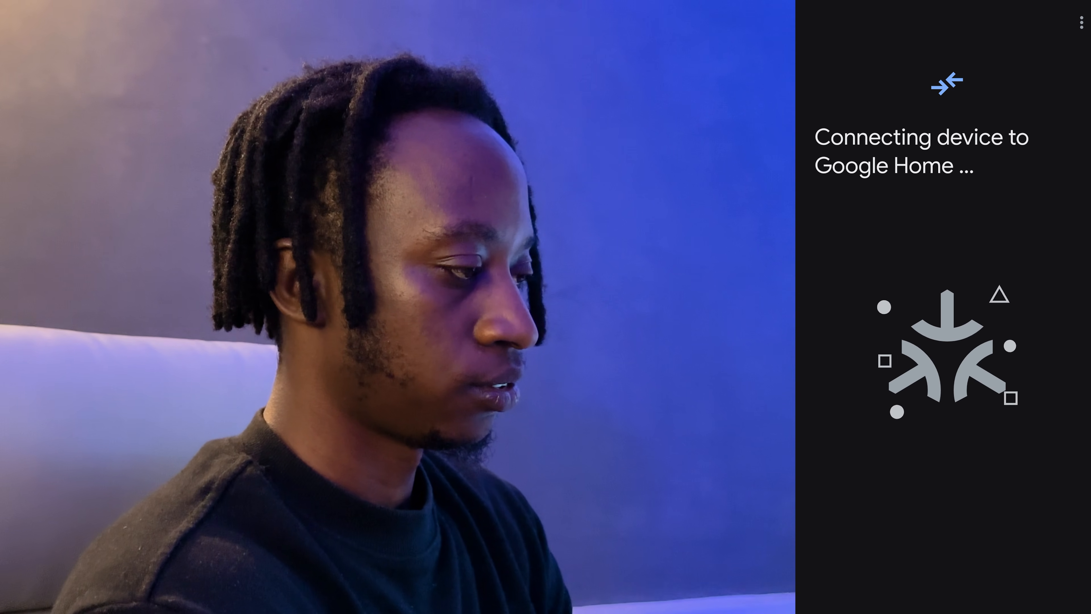
{"action": "left_click", "coordinate": [1043, 595]}
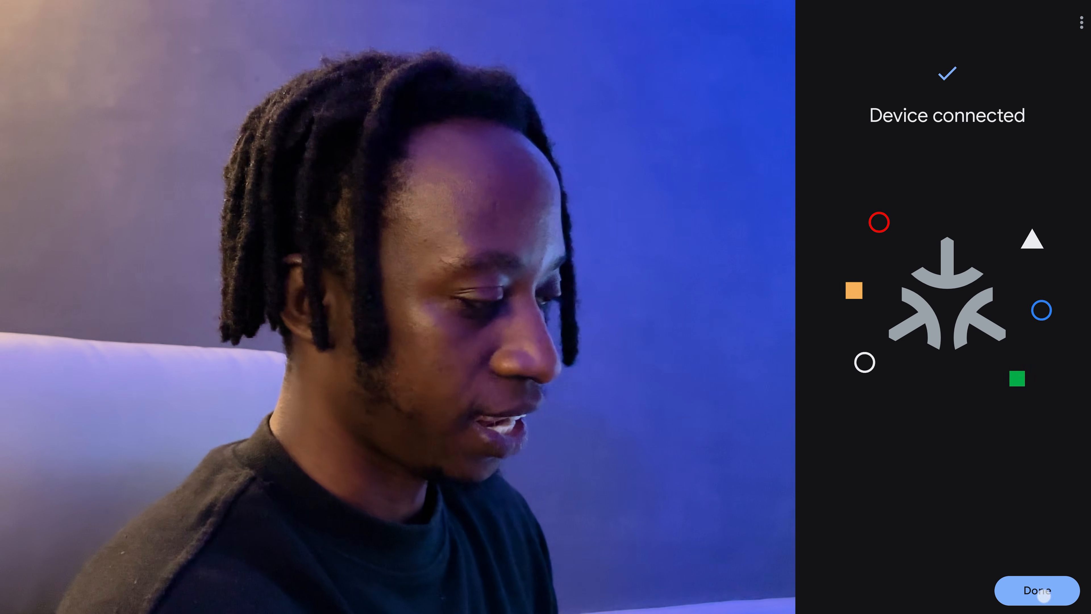